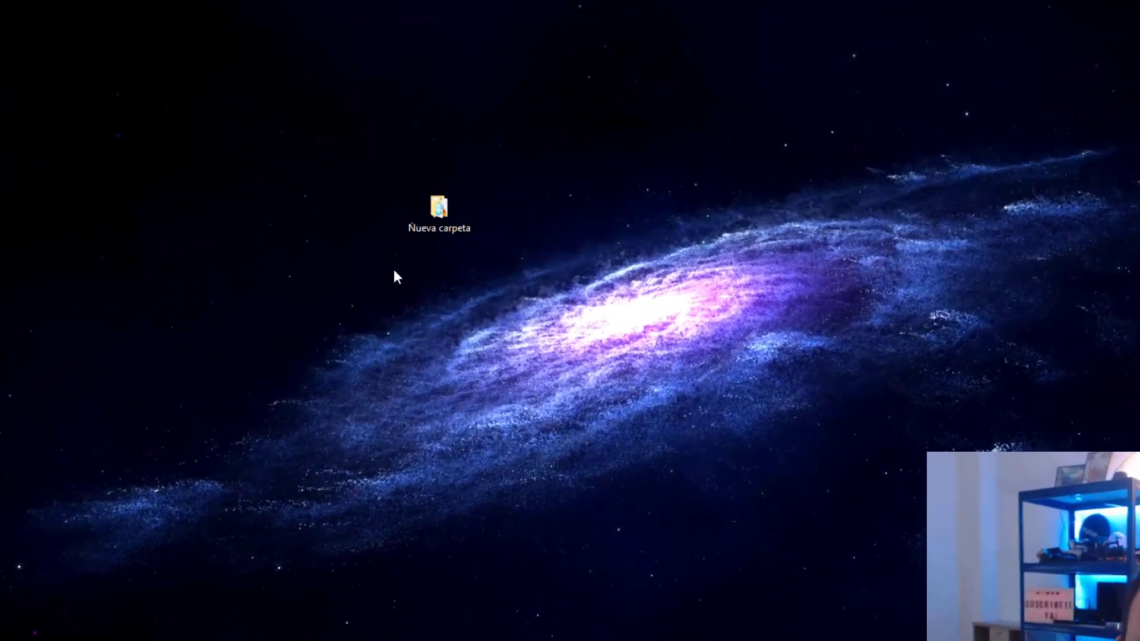
Step: Open the Nueva carpeta folder on the desktop and display its files as large icons
left_click(441, 212)
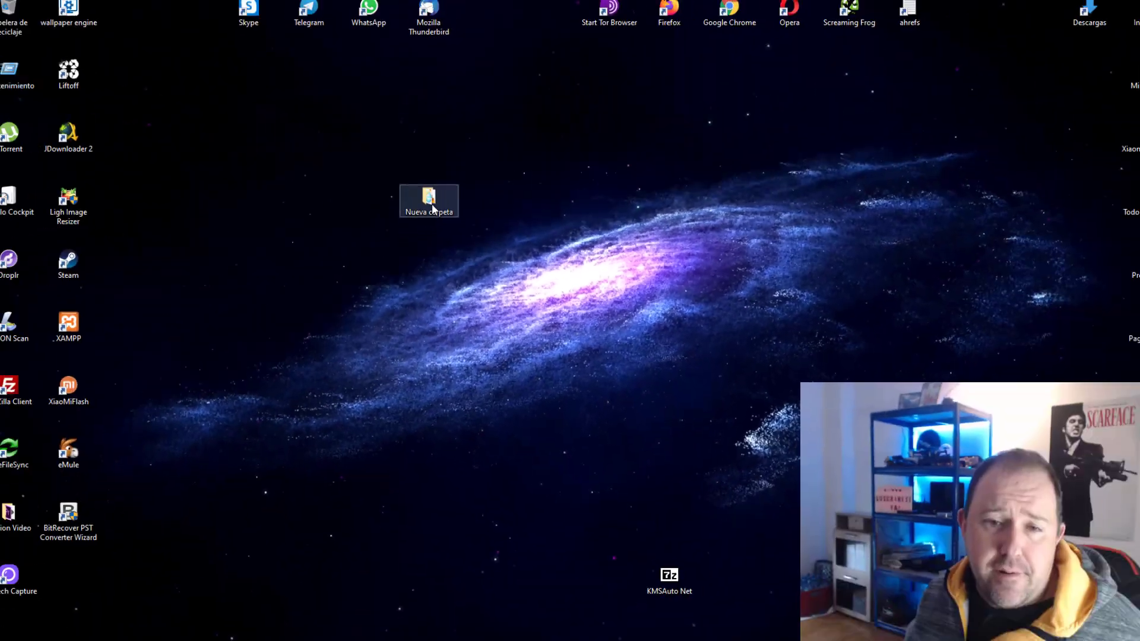
double_click(432, 207)
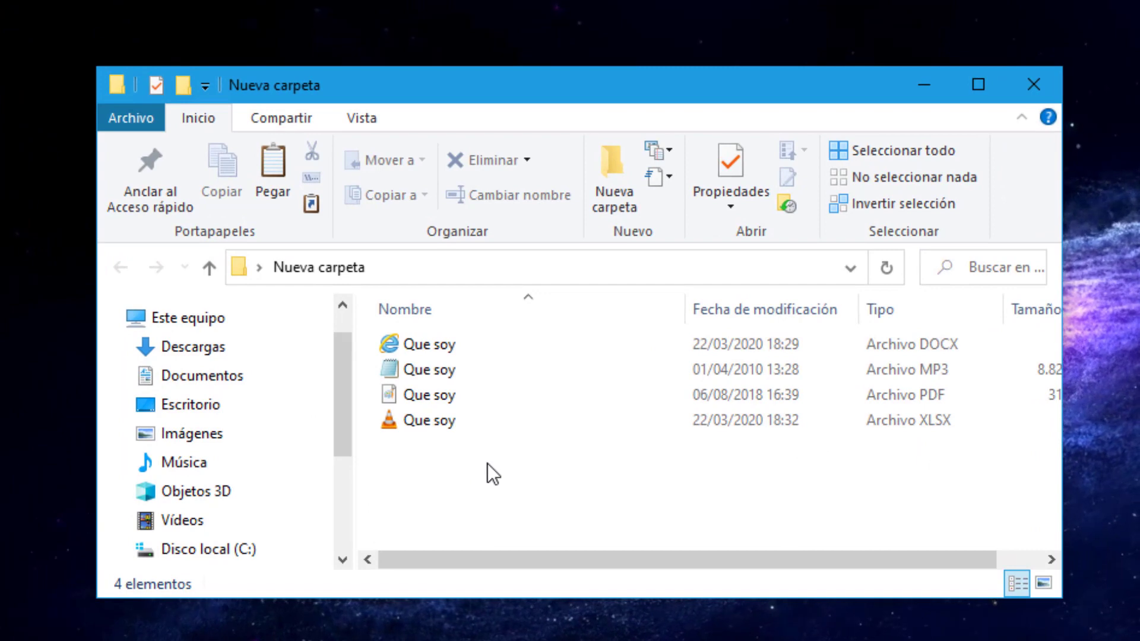
left_click_drag(328, 309, 326, 301)
left_click_drag(436, 404, 405, 344)
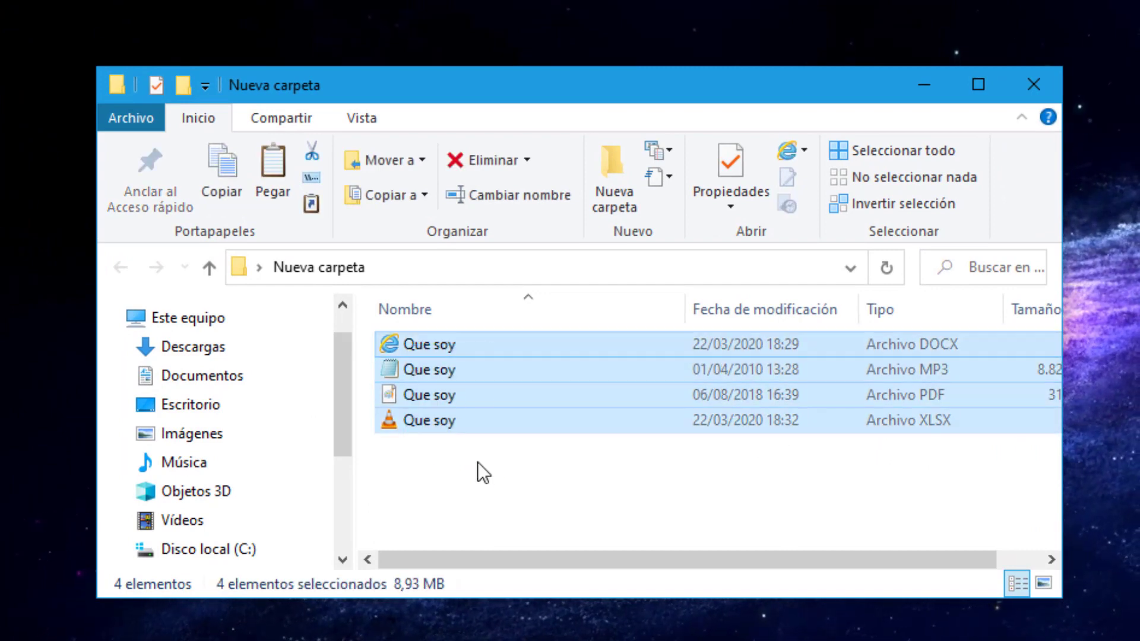
left_click(618, 478)
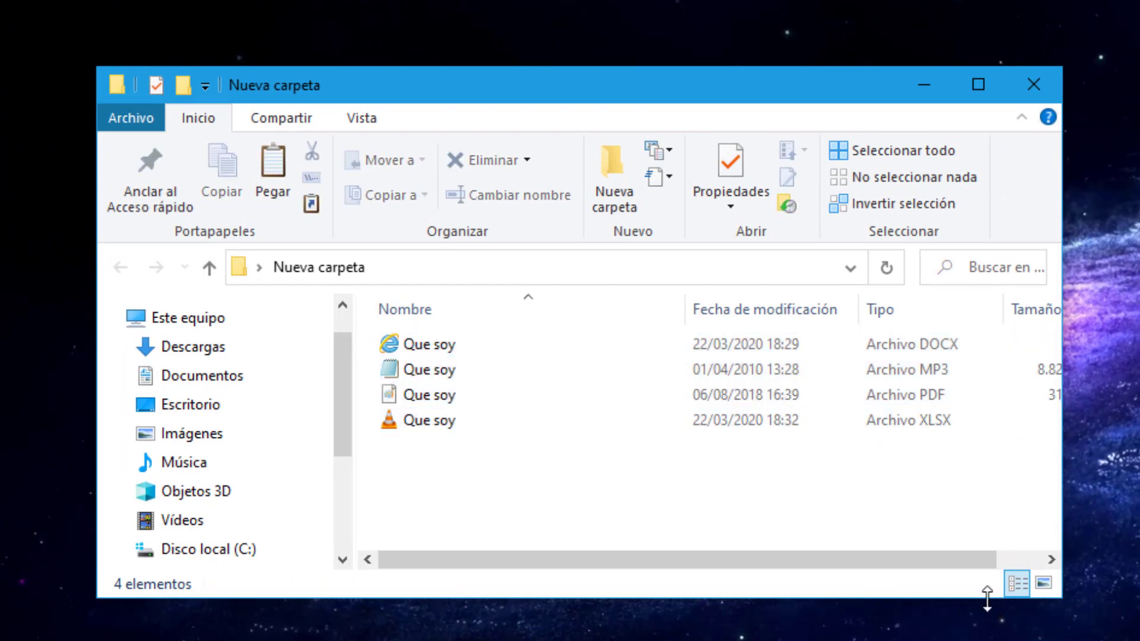
left_click(1043, 583)
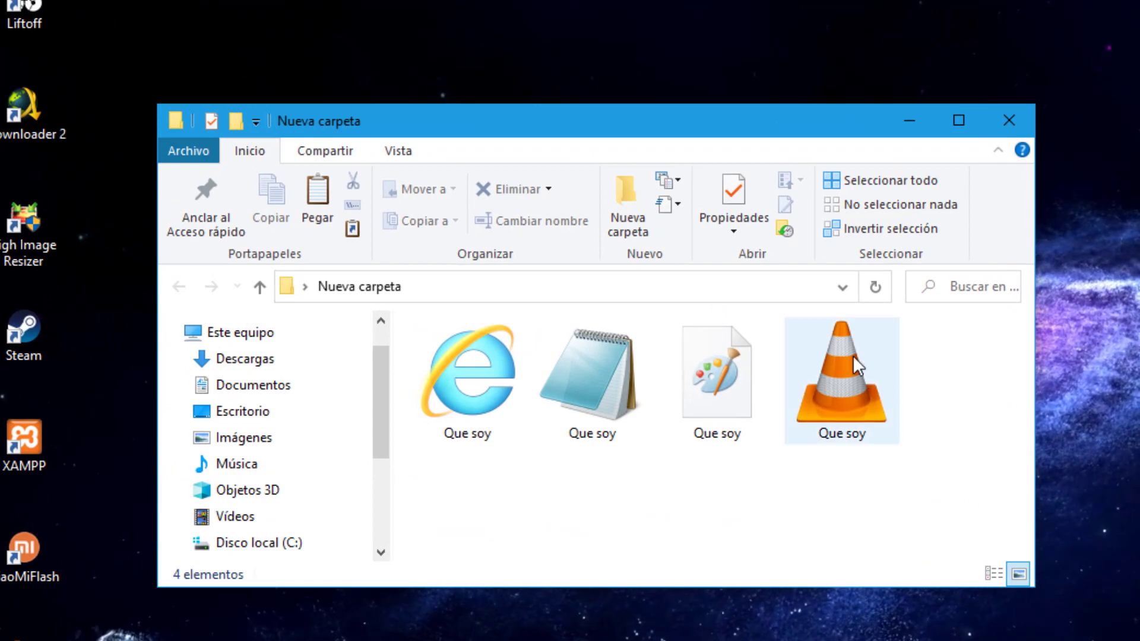
Step: Rename the Que soy file that has the VLC cone icon as AUDIO
mouse_move(838, 361)
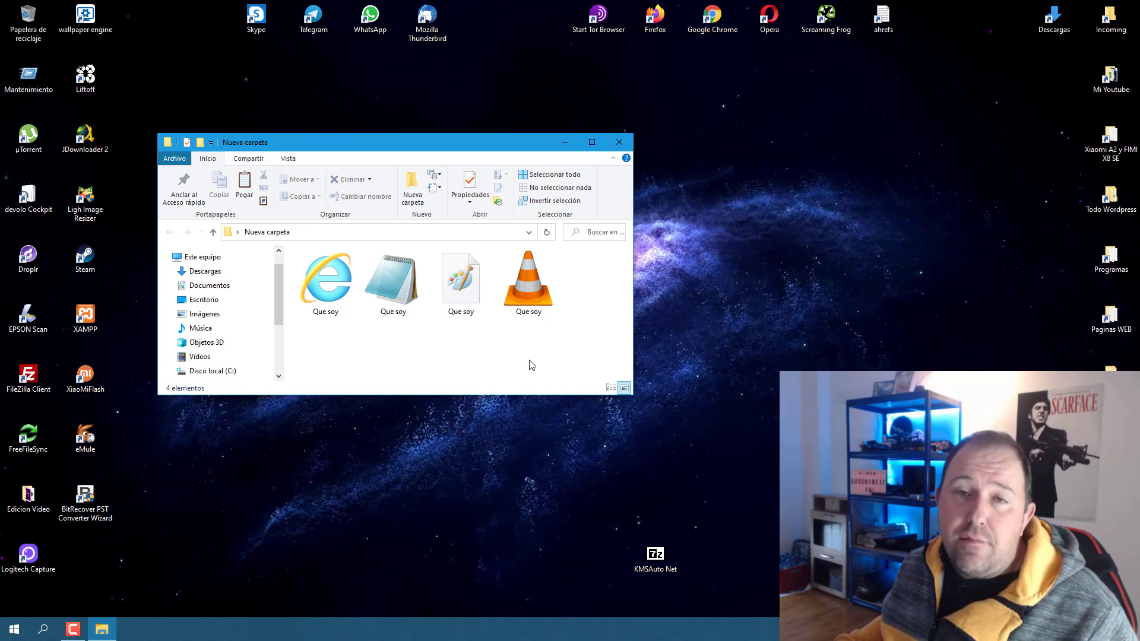
mouse_move(531, 298)
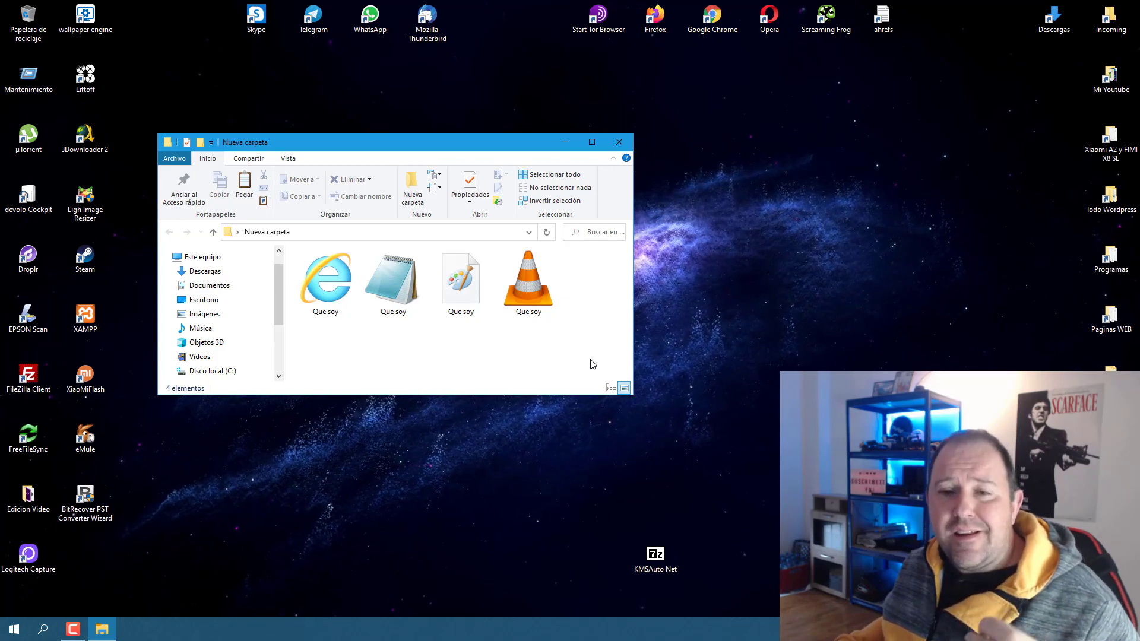
left_click(525, 314)
right_click(522, 313)
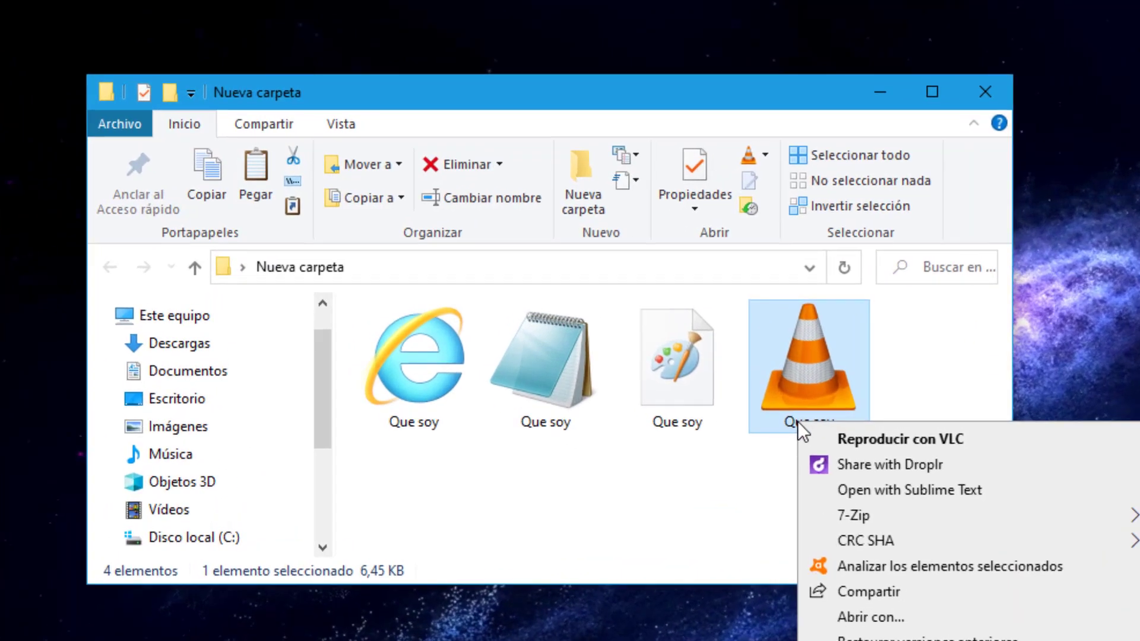
type("mAUDIO")
left_click(820, 502)
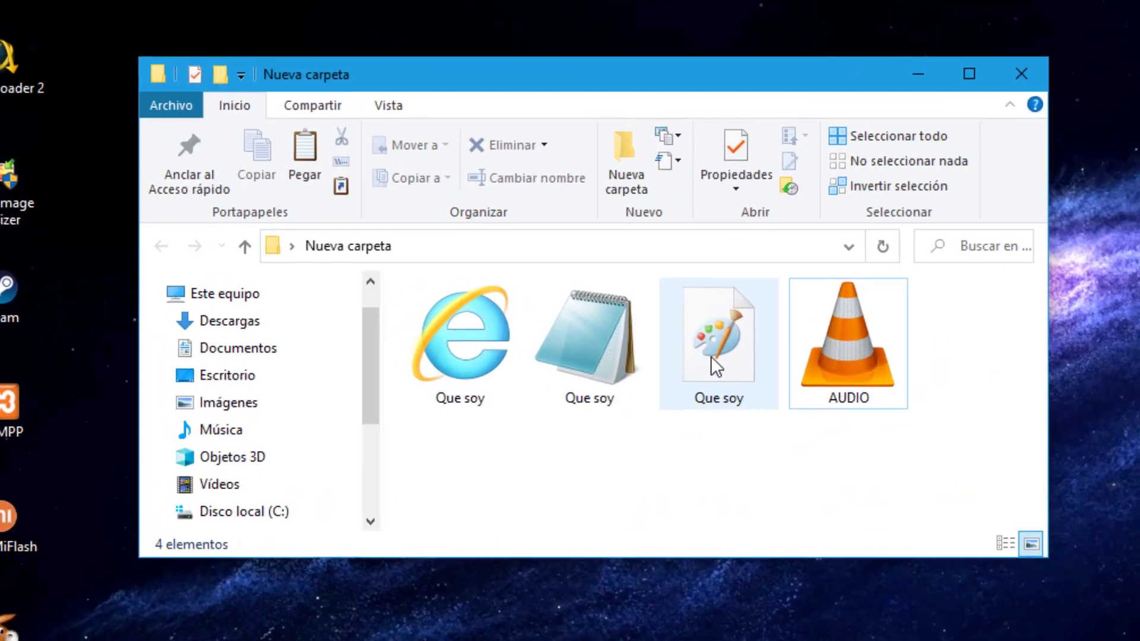
Step: Rename the Que soy file that has the Paint palette icon as PAINT
mouse_move(463, 293)
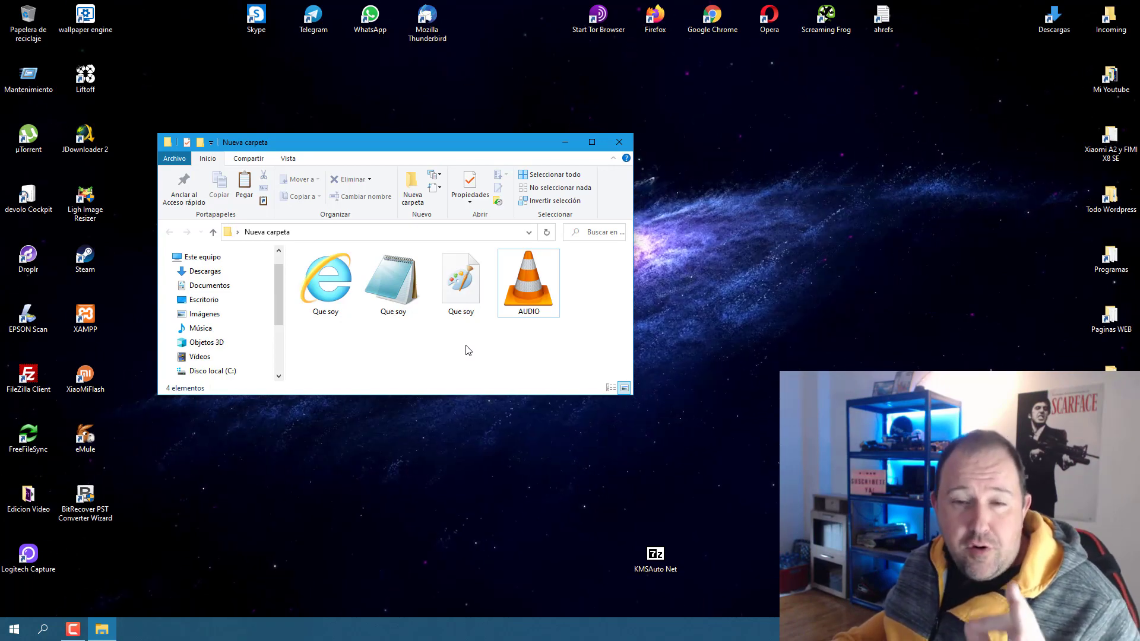
left_click(462, 315)
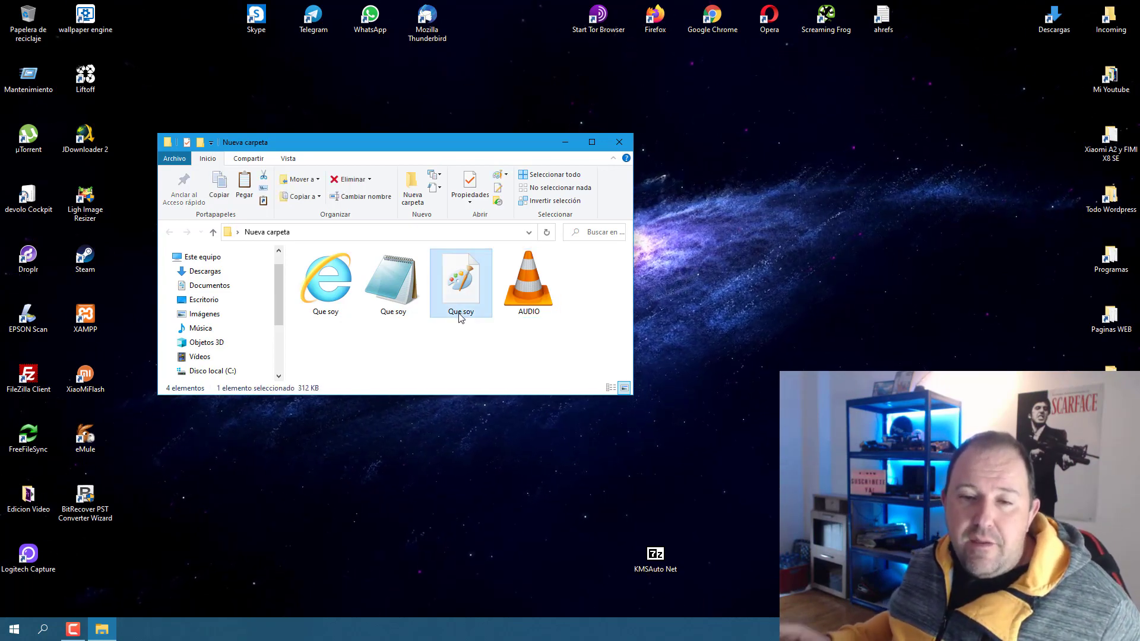
left_click(462, 313)
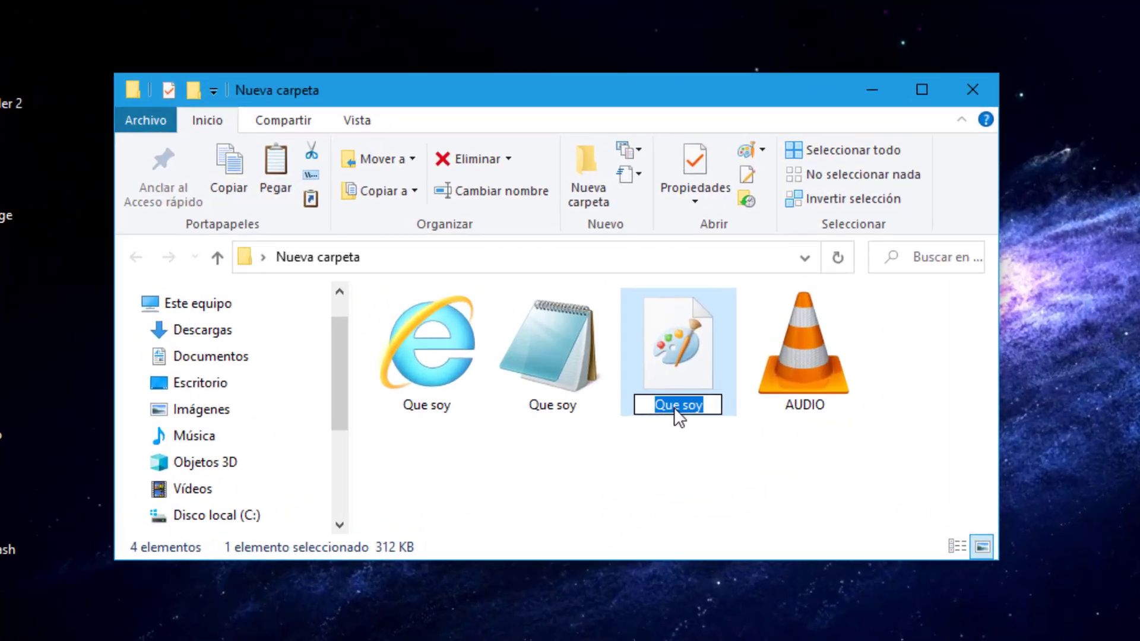
type("PAINT")
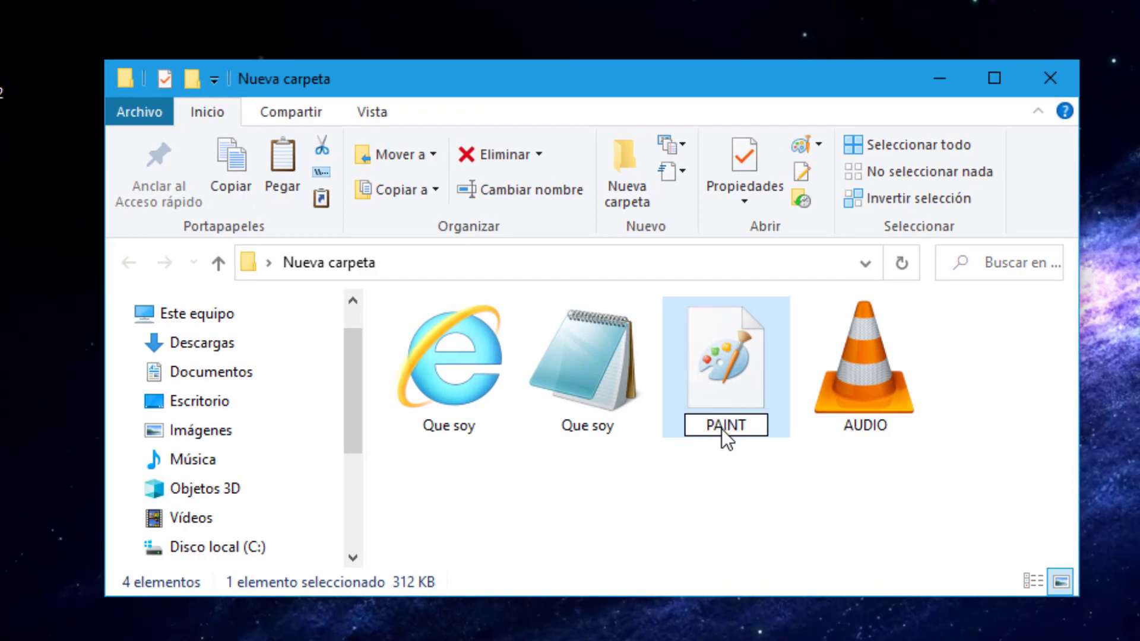
left_click(711, 501)
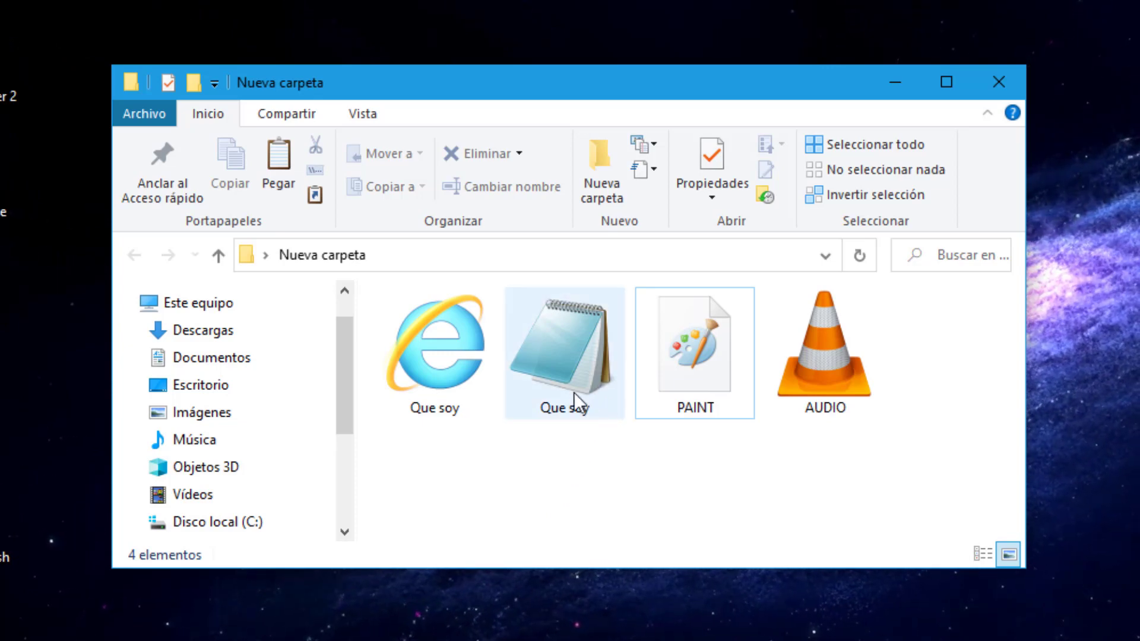
Step: Rename the Que soy file that has the notepad icon as texto
mouse_move(573, 392)
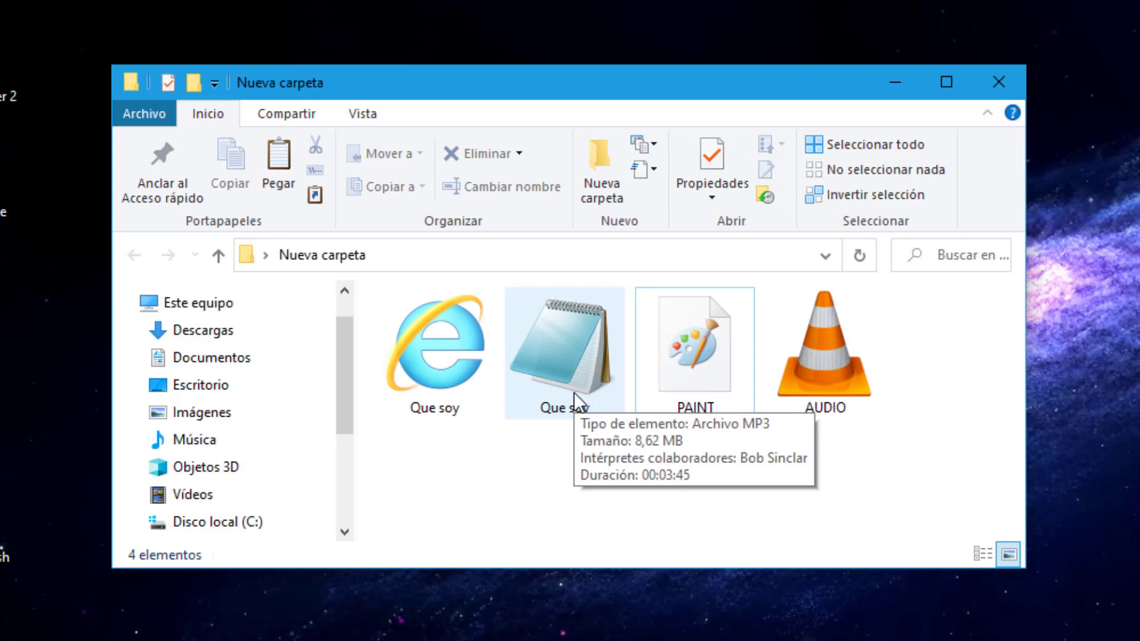
left_click(560, 408)
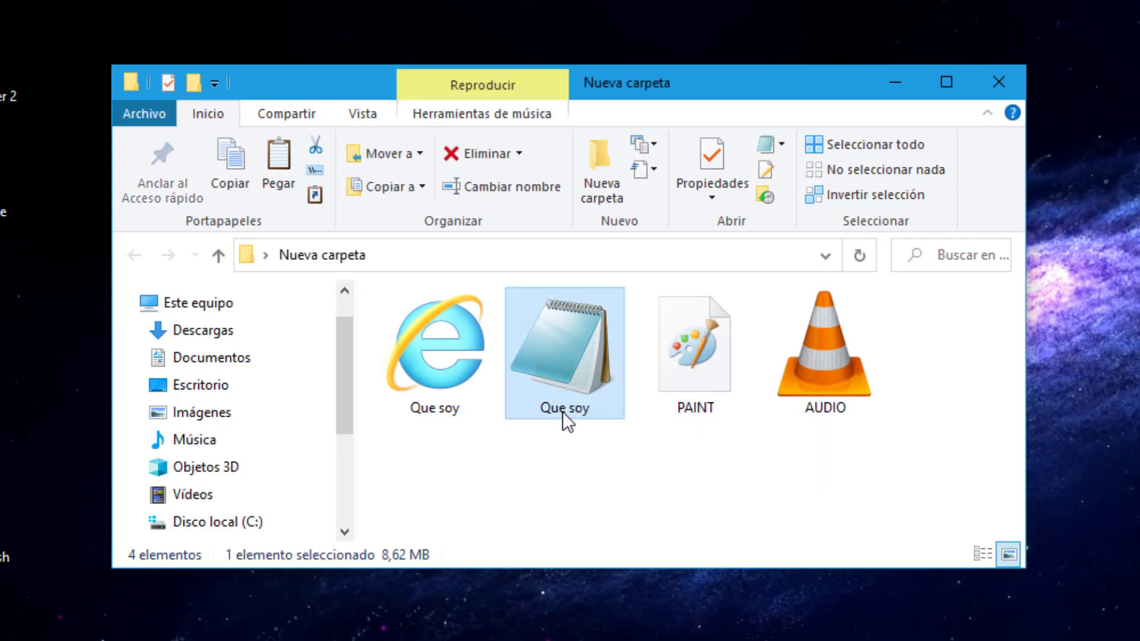
right_click(567, 414)
key("m")
key("BackSpace")
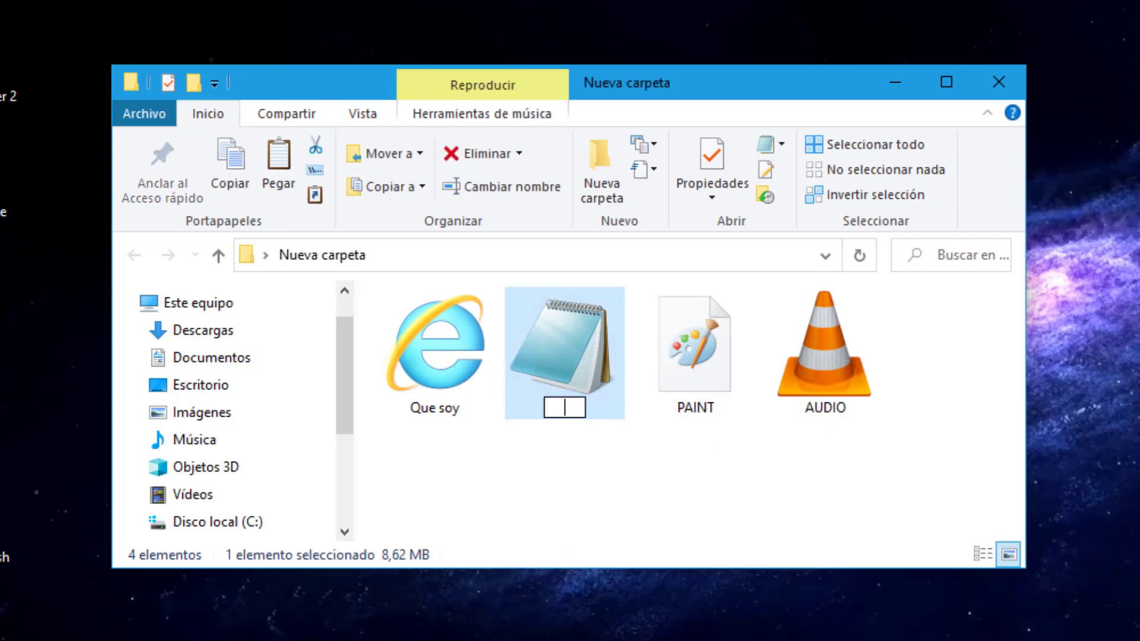
type("te")
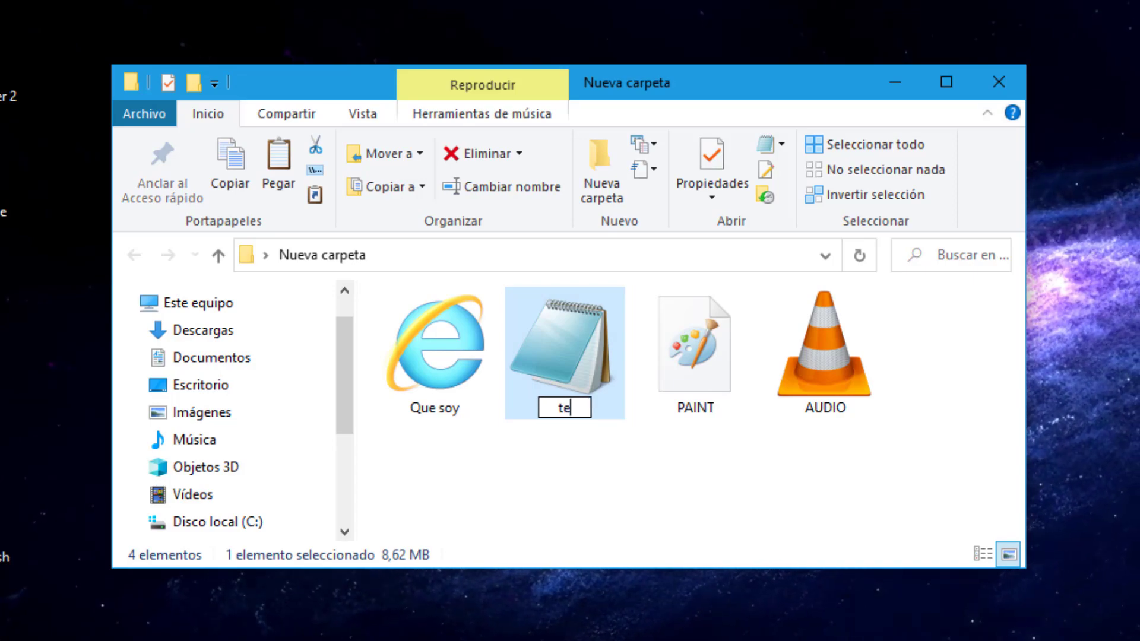
type("xto")
left_click(605, 493)
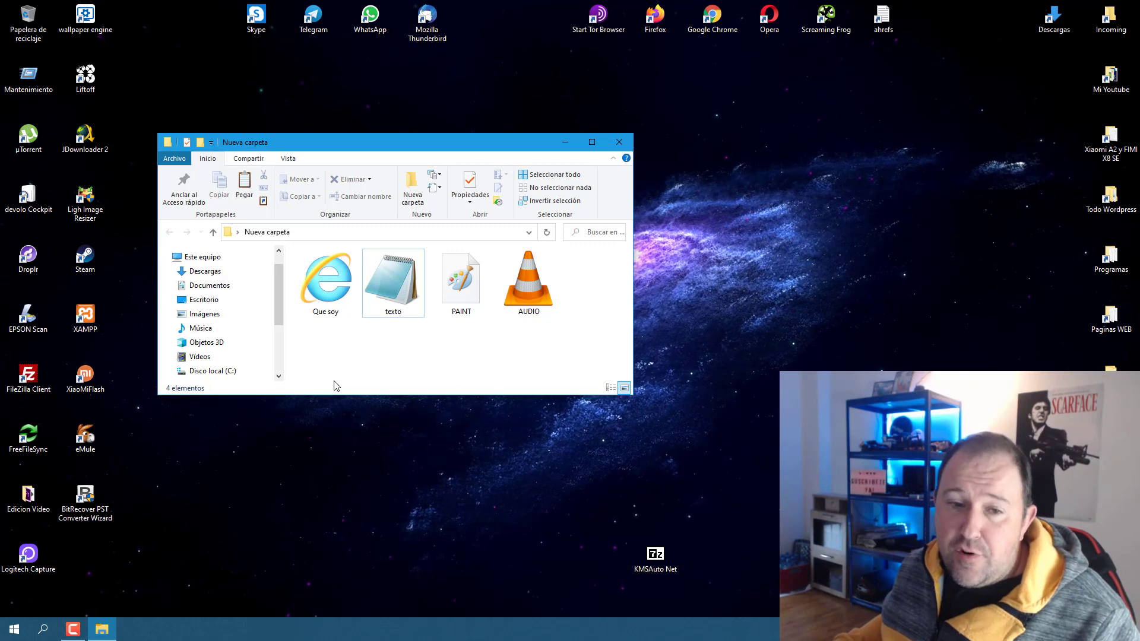
Step: Rename the remaining Que soy file, the one with the Internet Explorer icon, as explorador
mouse_move(331, 298)
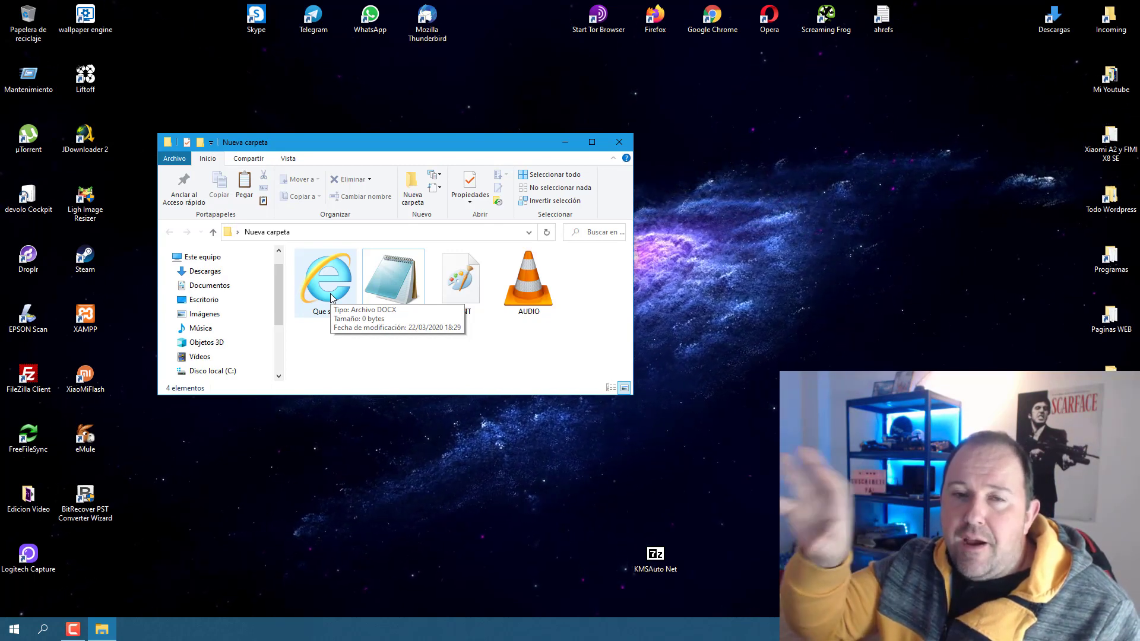
left_click(313, 315)
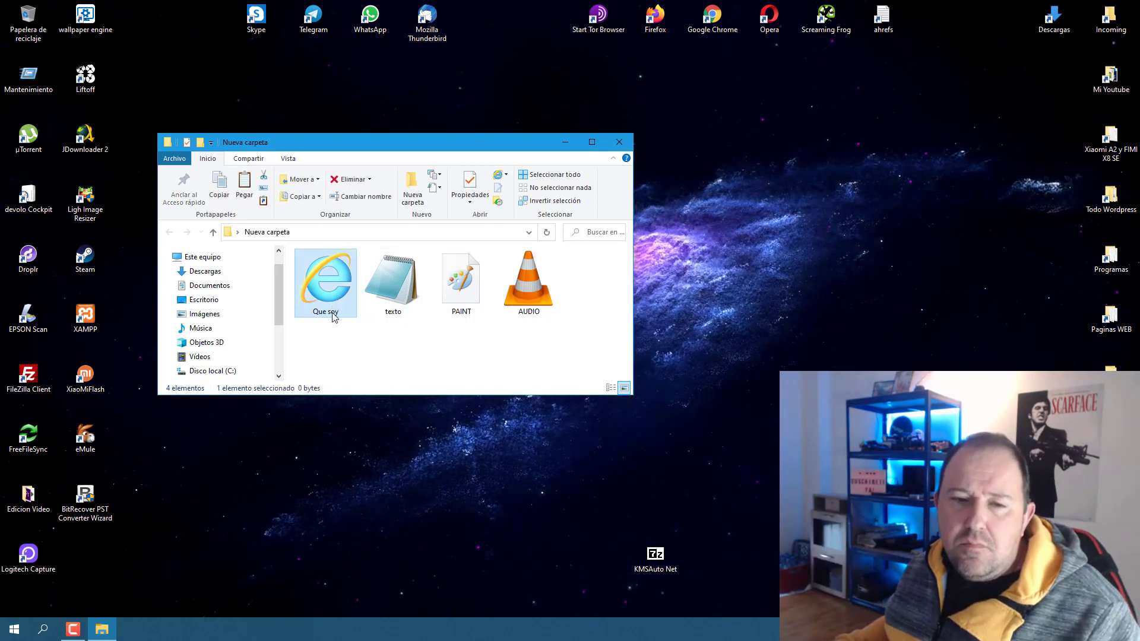
left_click(321, 314)
type("explorador")
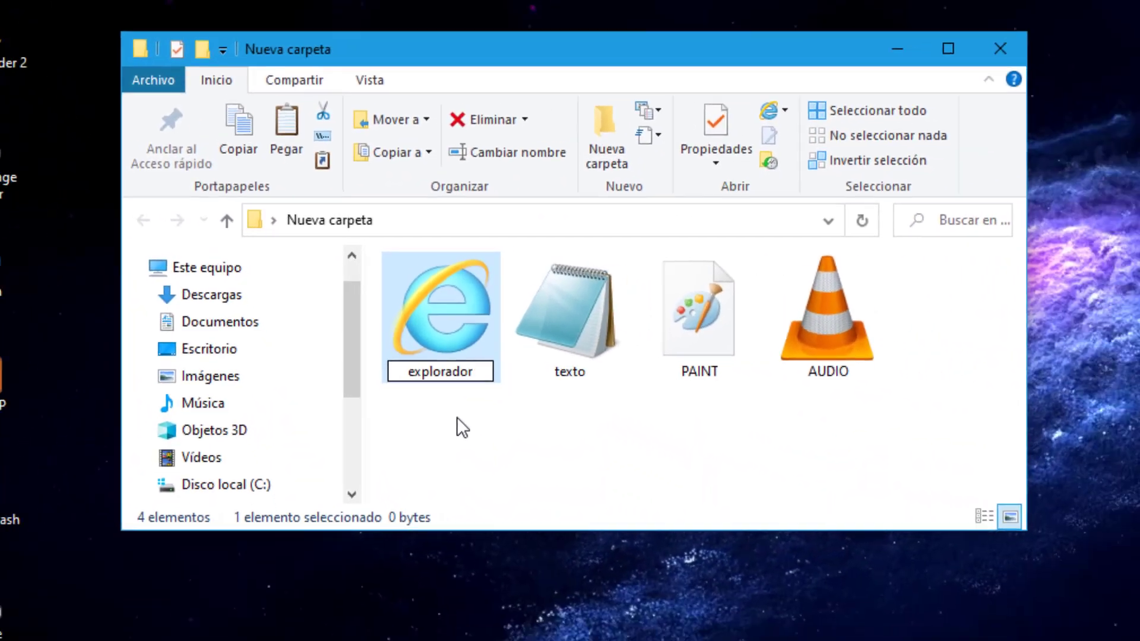
left_click(521, 467)
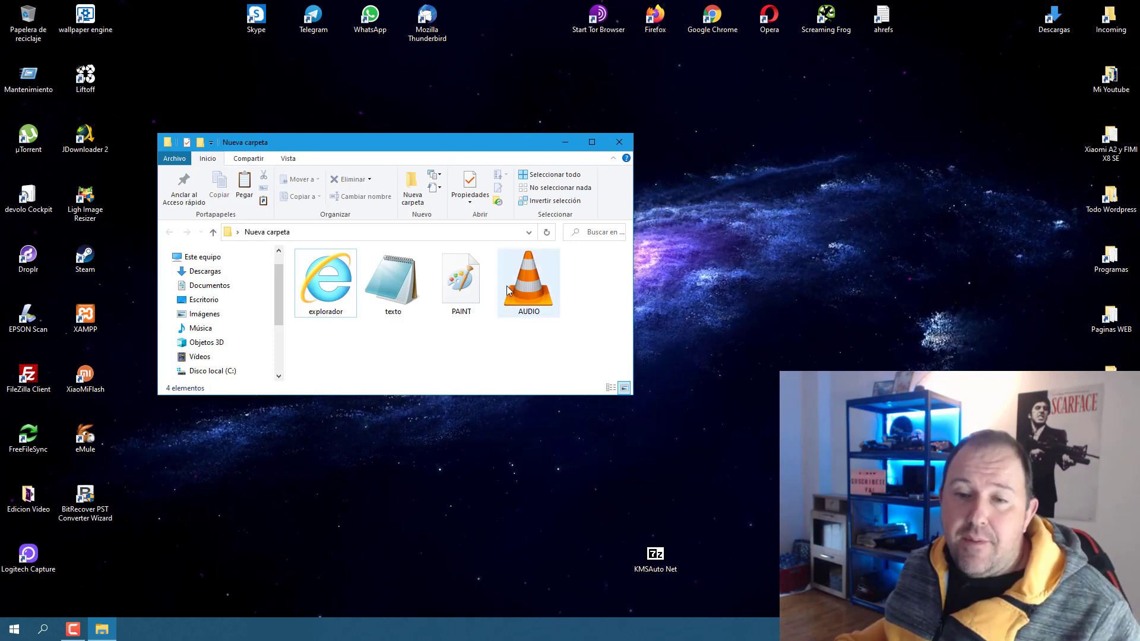
Step: Try to open the AUDIO and PAINT files with their associated programs
mouse_move(527, 302)
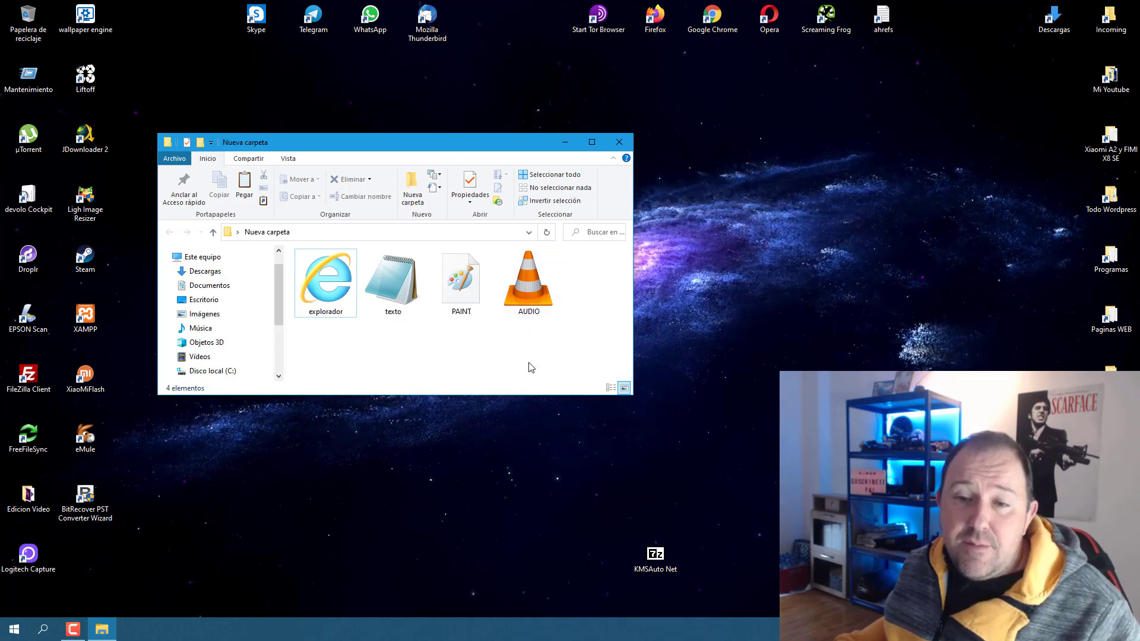
double_click(530, 288)
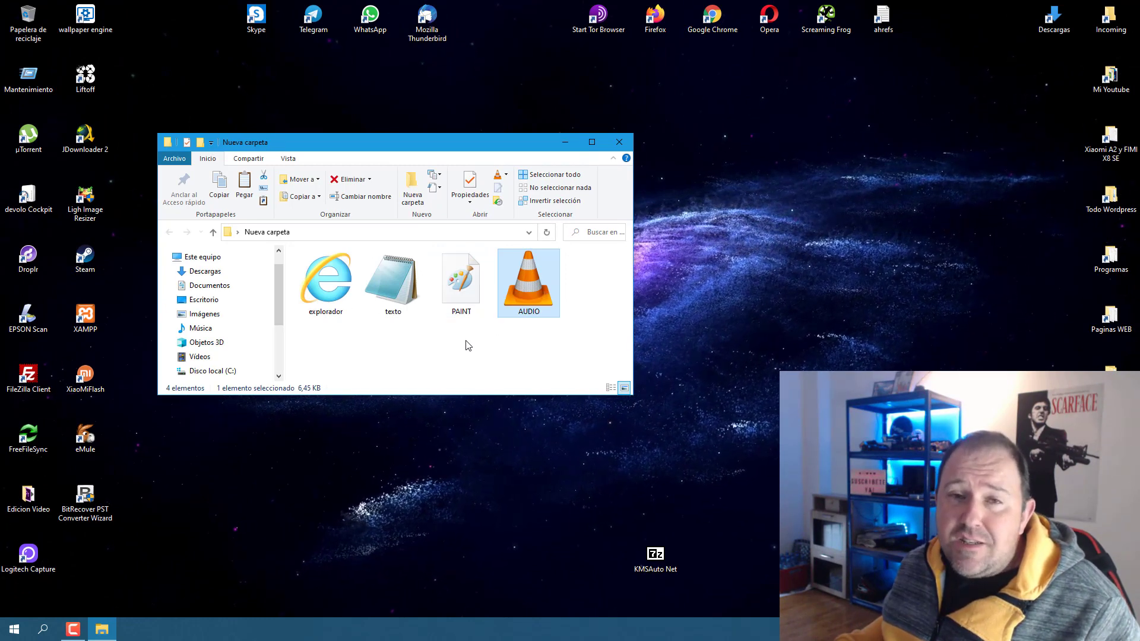
mouse_move(462, 290)
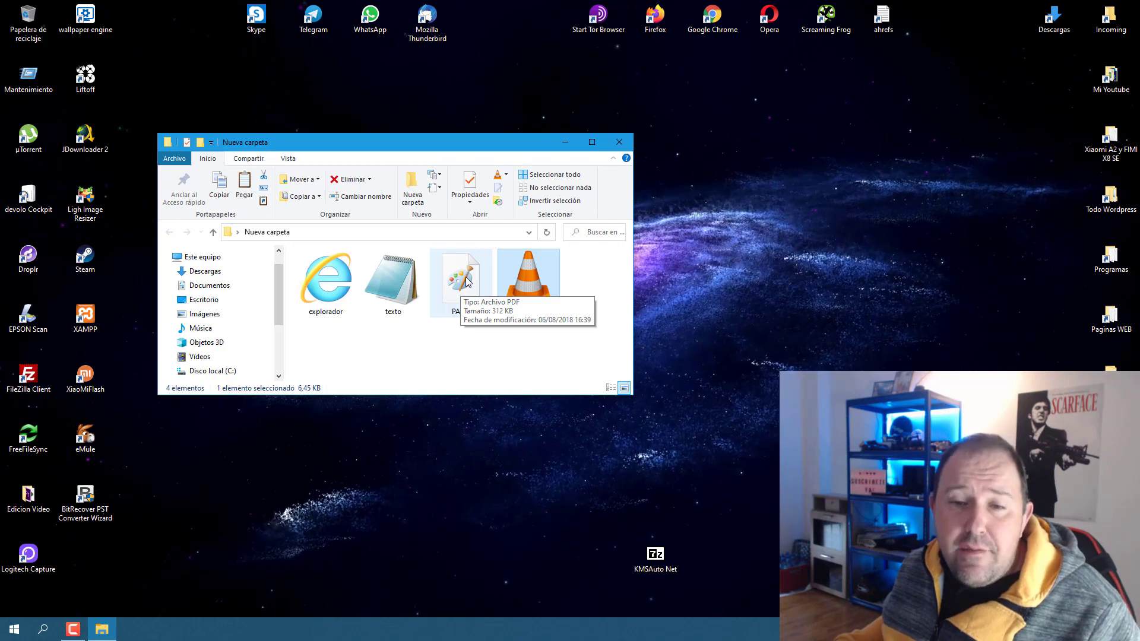
double_click(467, 282)
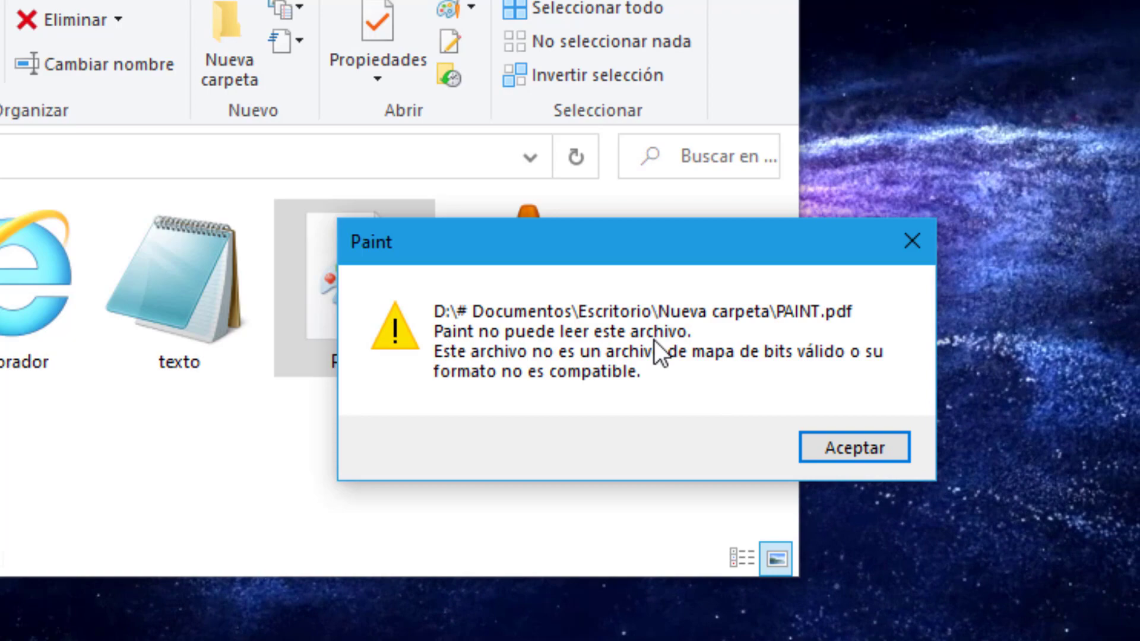
left_click(837, 446)
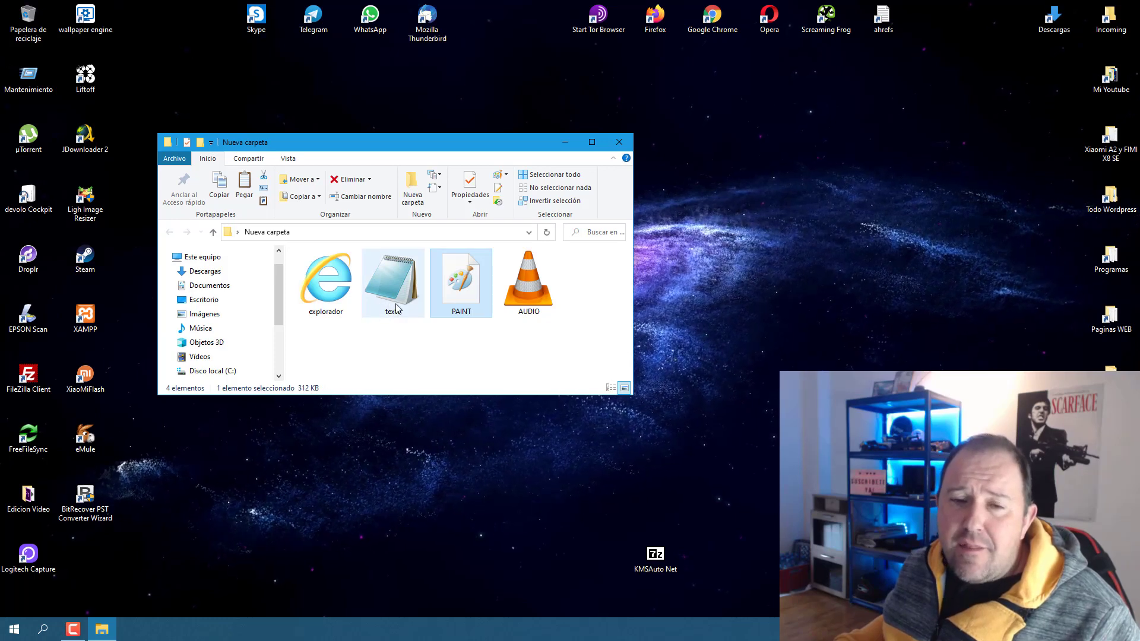
Step: Open the texto file in Notepad, widen the window to inspect its contents, and close it
mouse_move(398, 310)
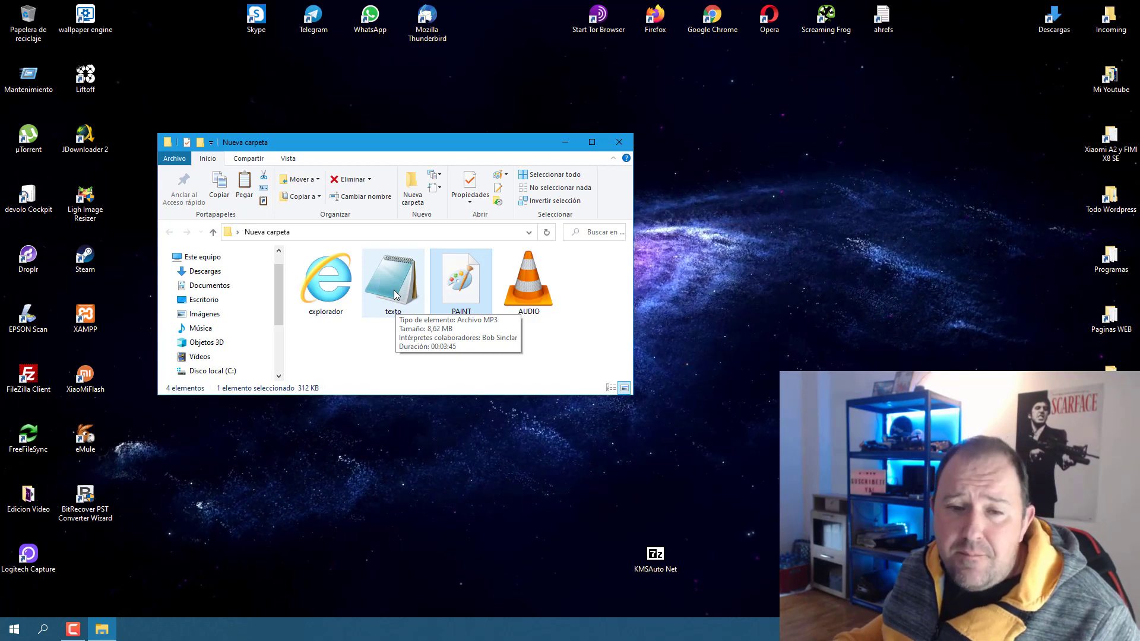
double_click(396, 295)
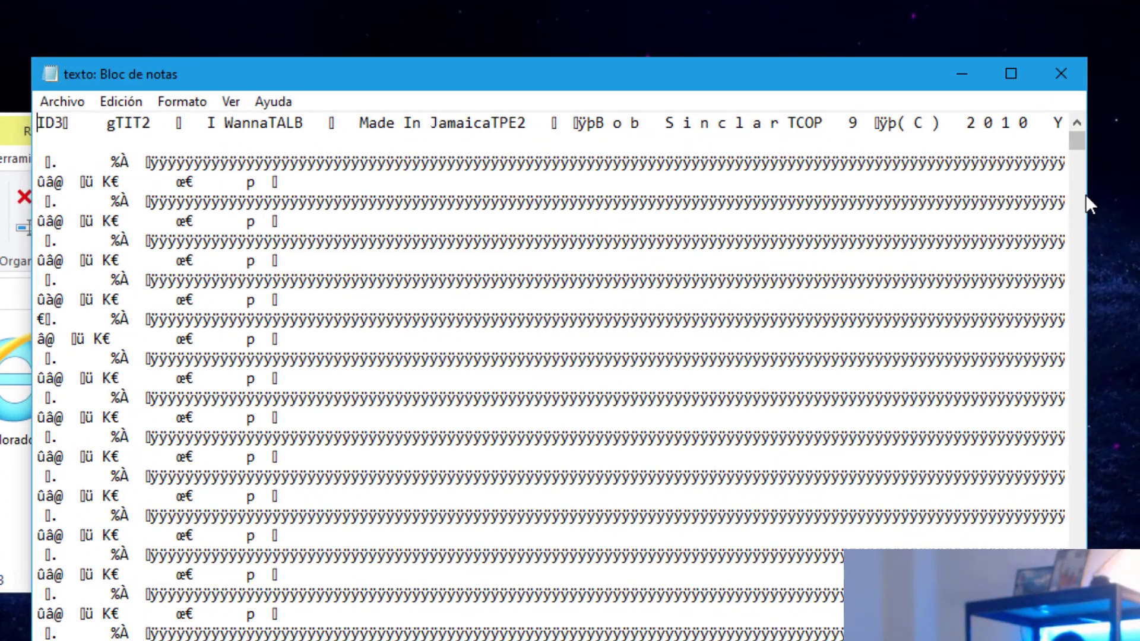
left_click_drag(912, 178, 925, 177)
left_click_drag(1111, 193, 1137, 193)
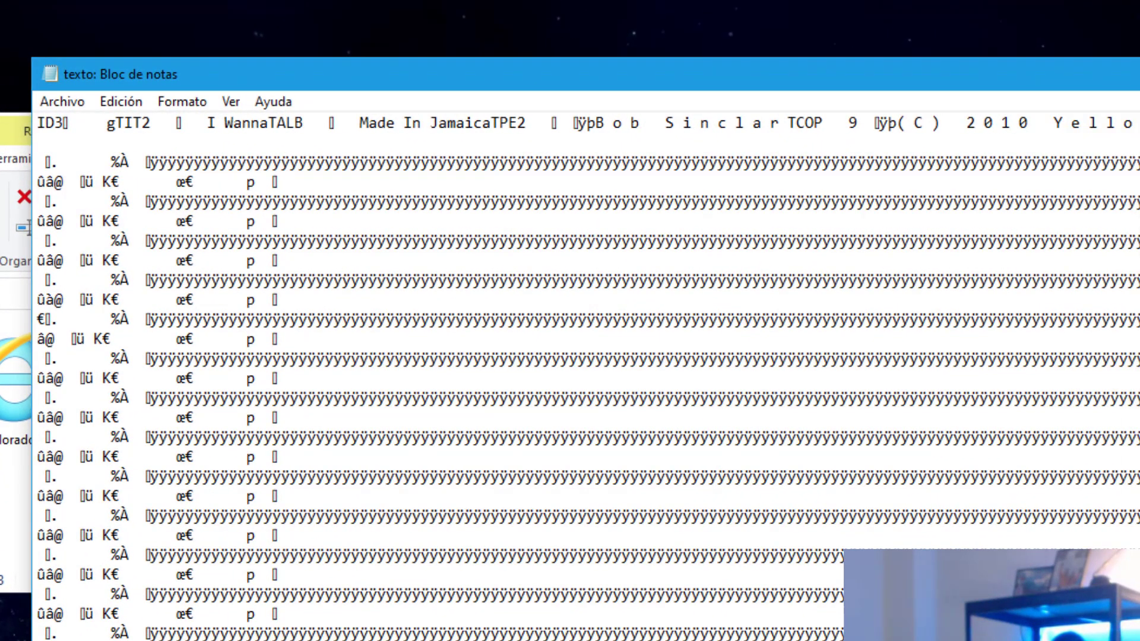
left_click_drag(867, 639, 790, 518)
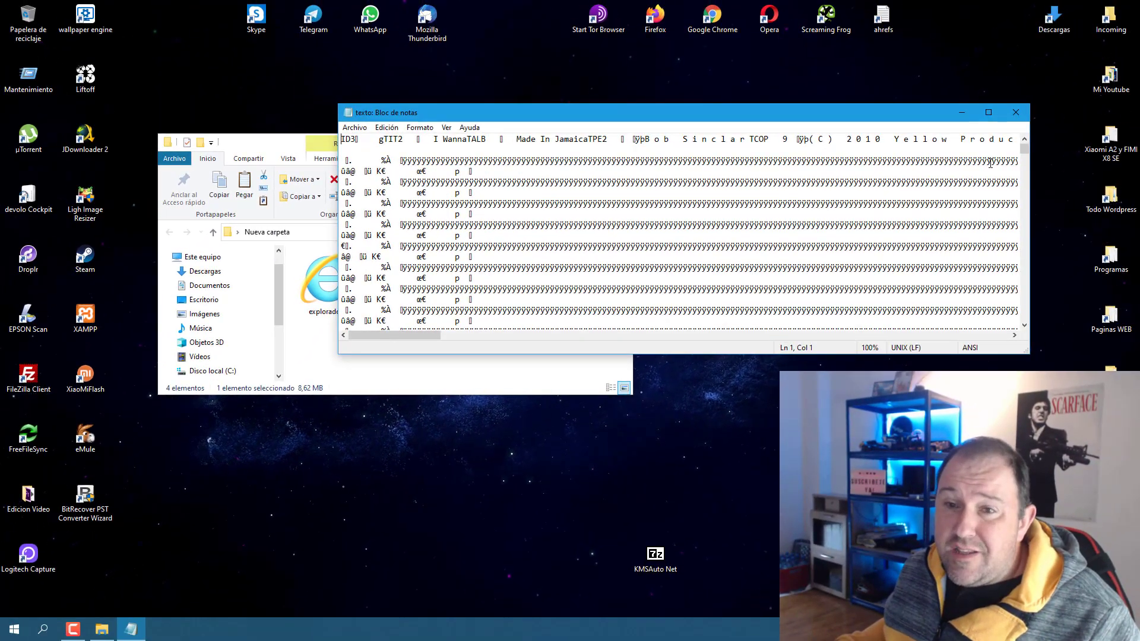
left_click(1016, 115)
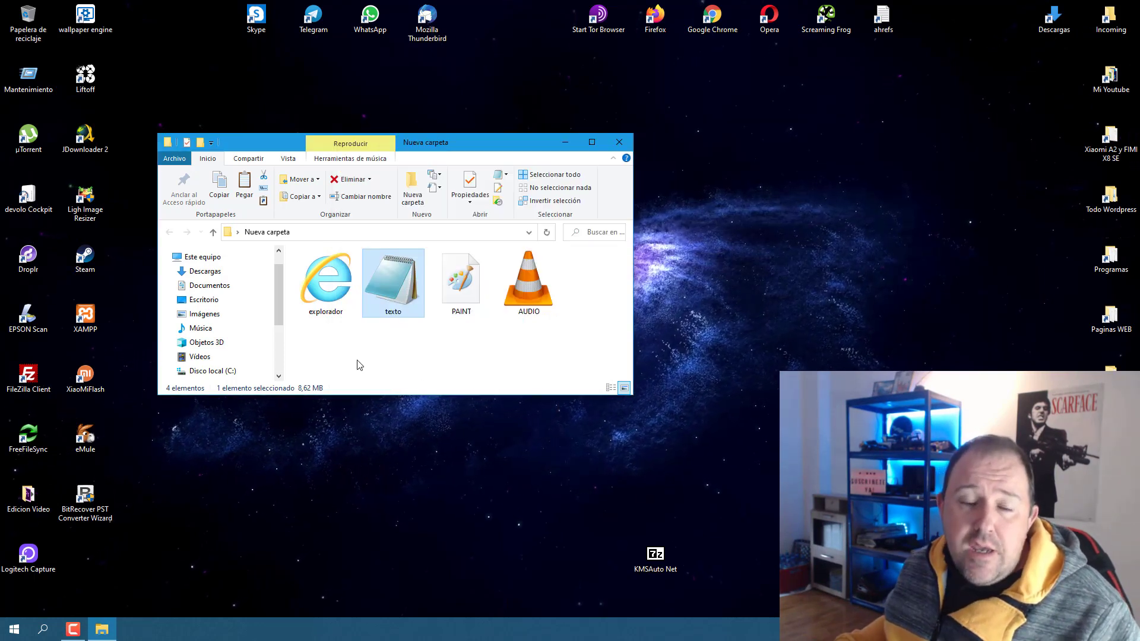
Step: Open the explorador file with its associated program, Internet Explorer
left_click(335, 310)
mouse_move(321, 280)
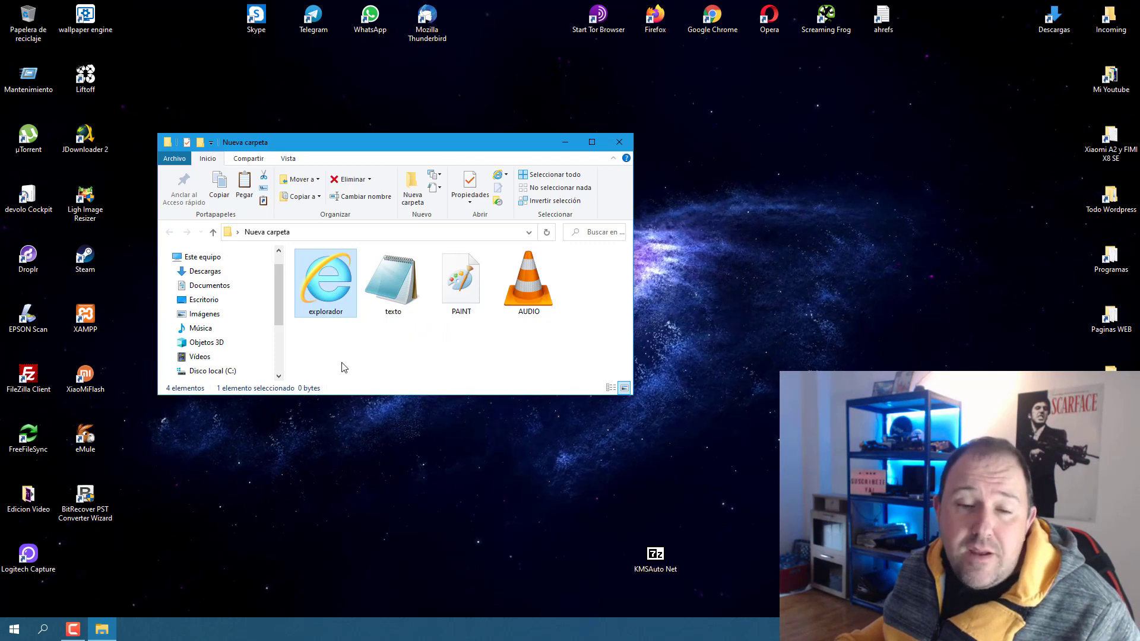
double_click(330, 298)
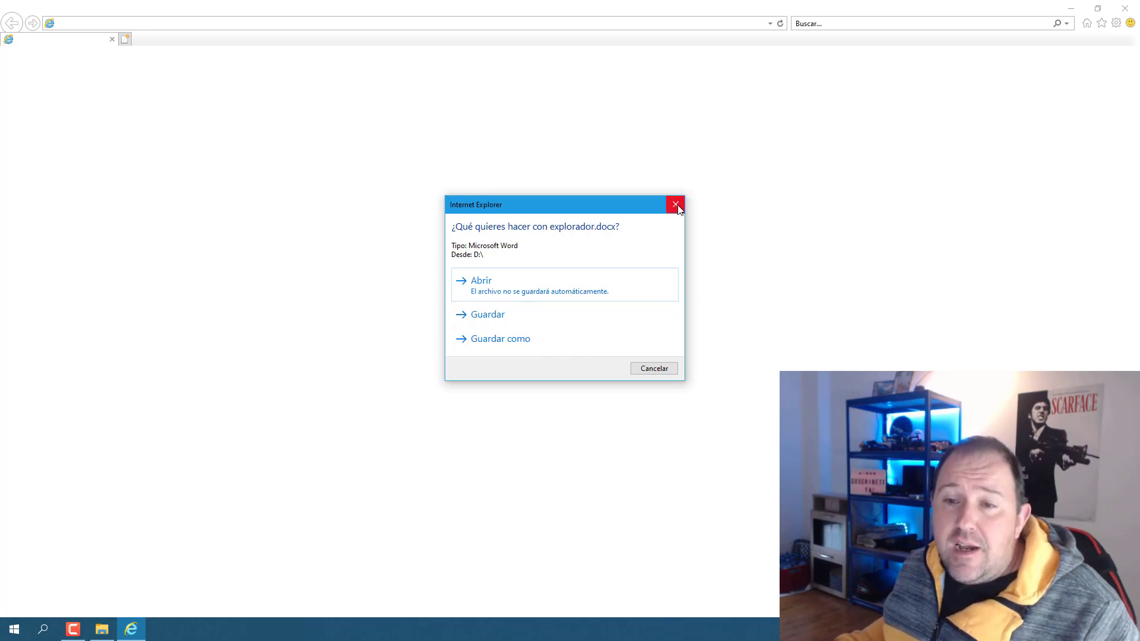
Step: Cancel the Internet Explorer prompt for explorador.docx and check the file type details of the AUDIO, PAINT, texto and explorador files
left_click(655, 368)
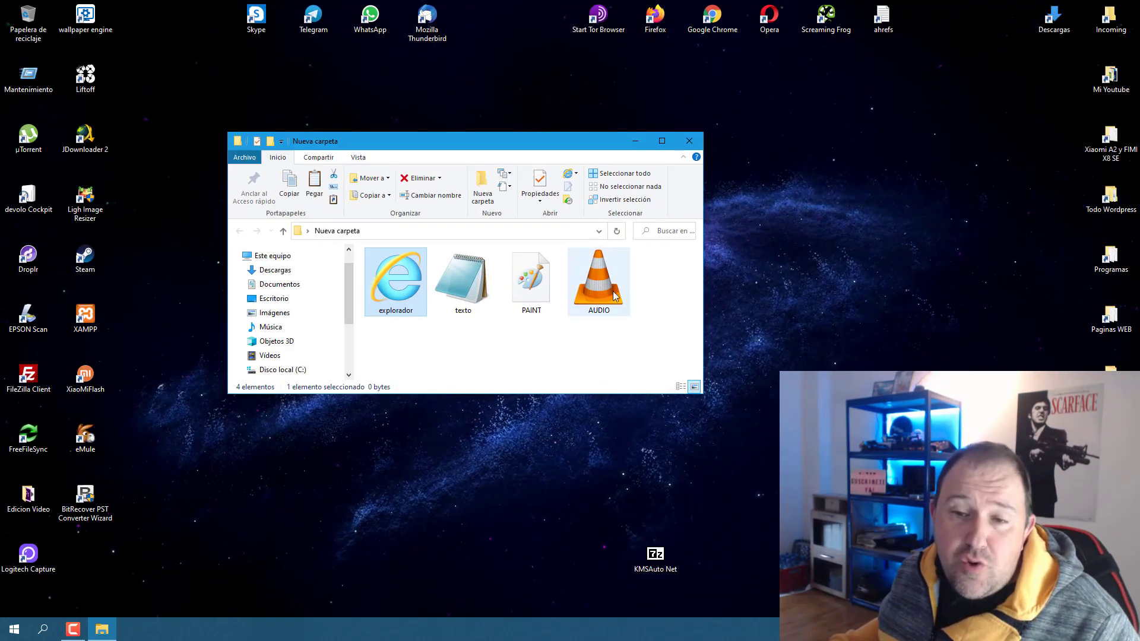
mouse_move(607, 306)
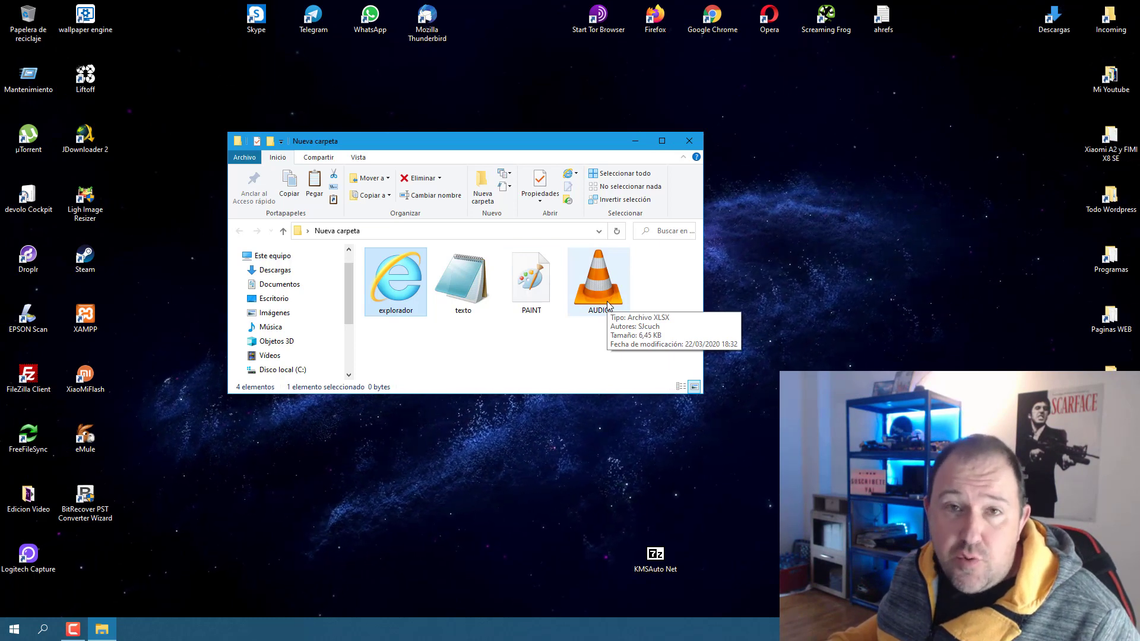
mouse_move(533, 291)
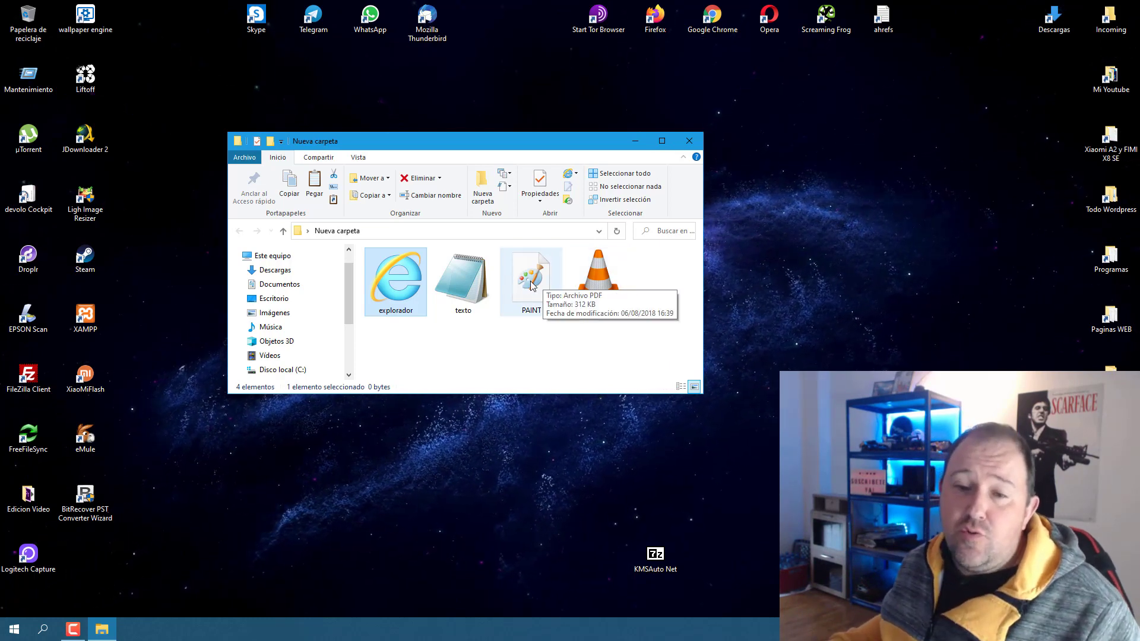
mouse_move(457, 287)
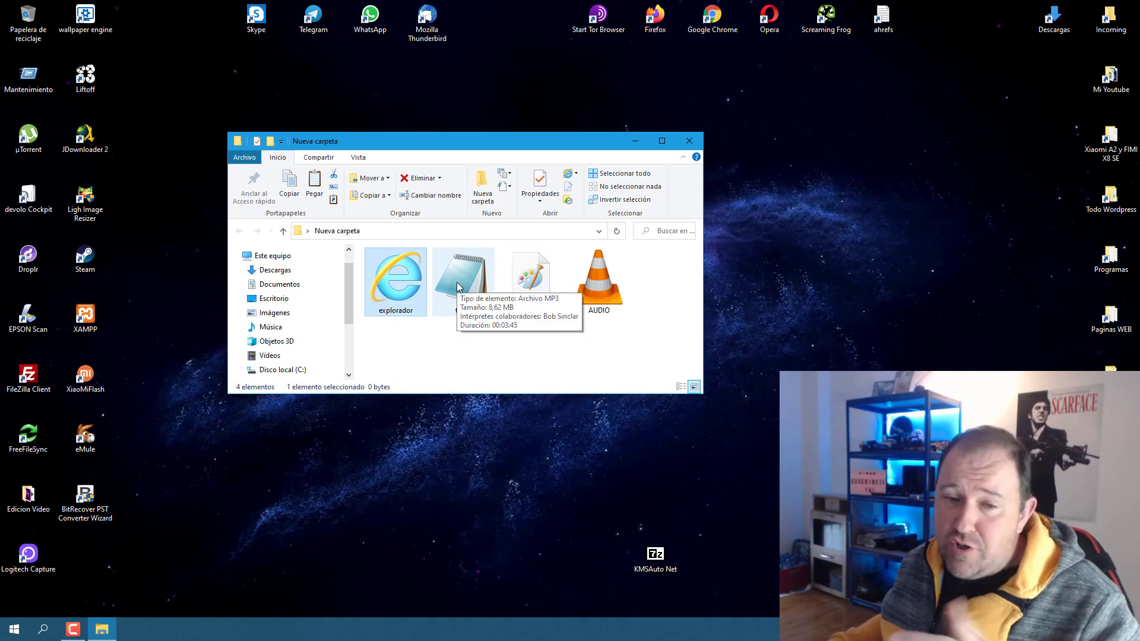
mouse_move(396, 314)
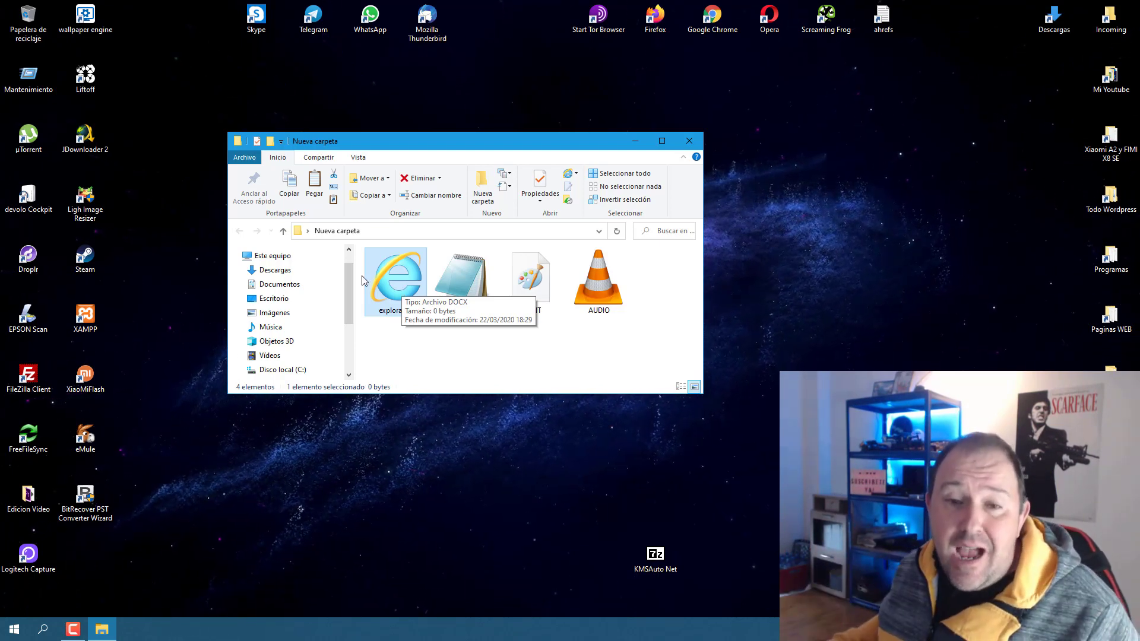
left_click(454, 309)
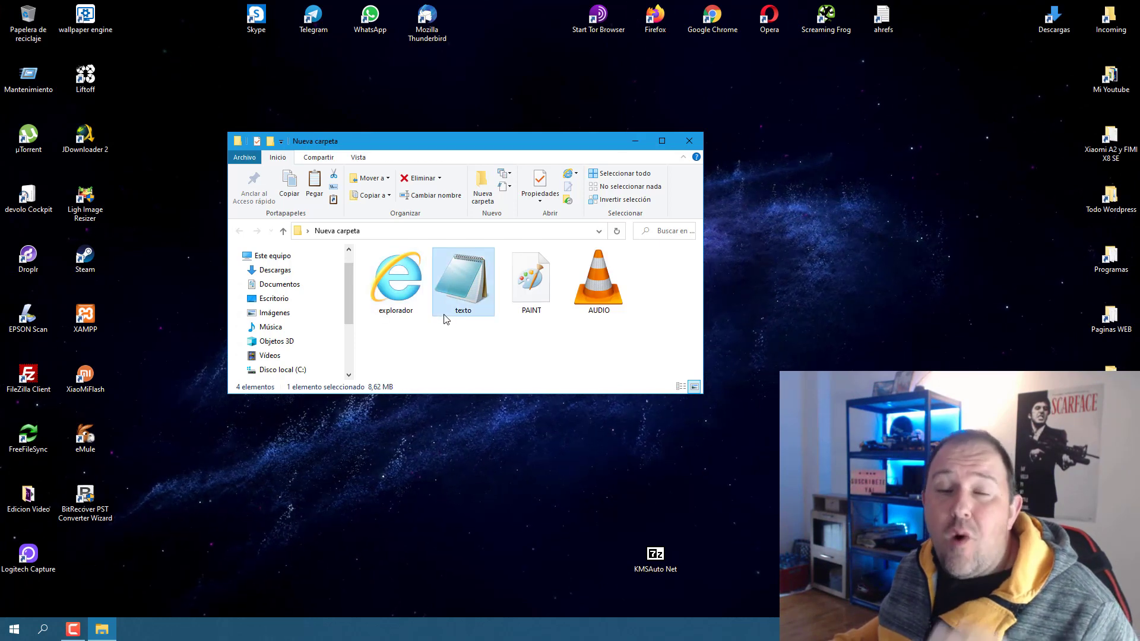
left_click(470, 347)
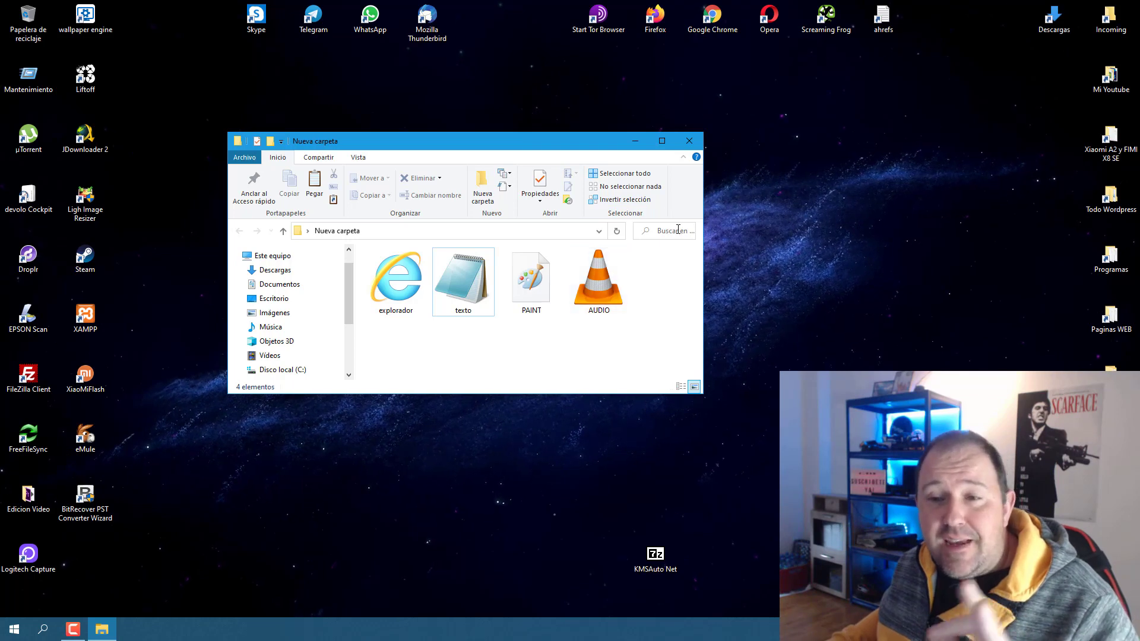
Step: Widen the Nueva carpeta window and turn on the display of file name extensions
left_click_drag(708, 219, 912, 219)
left_click_drag(785, 149, 679, 143)
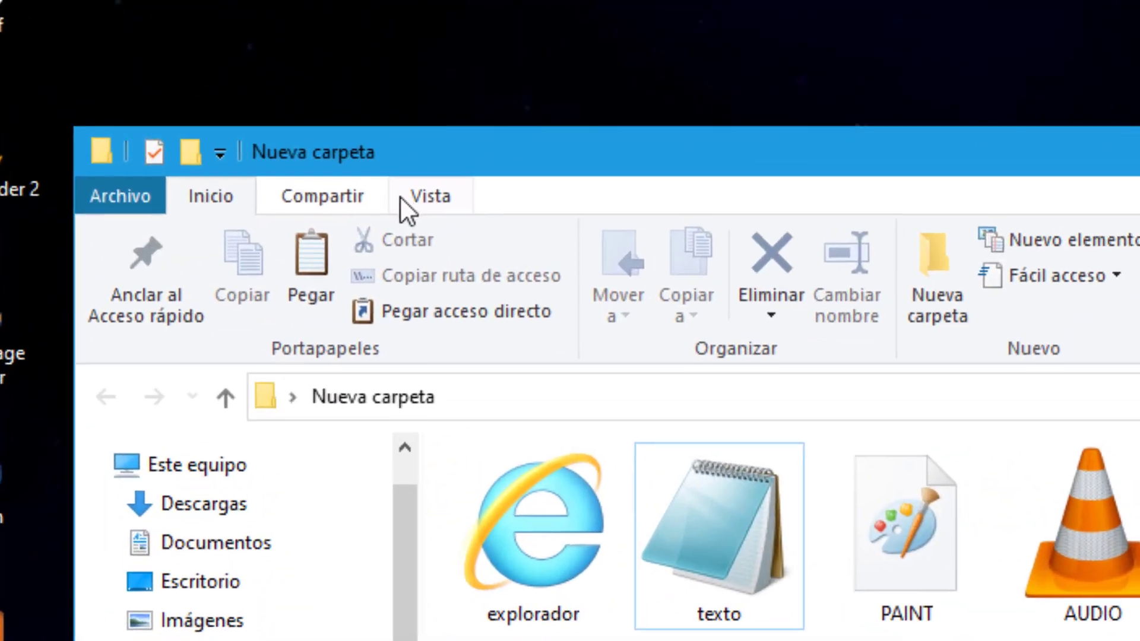
left_click(436, 197)
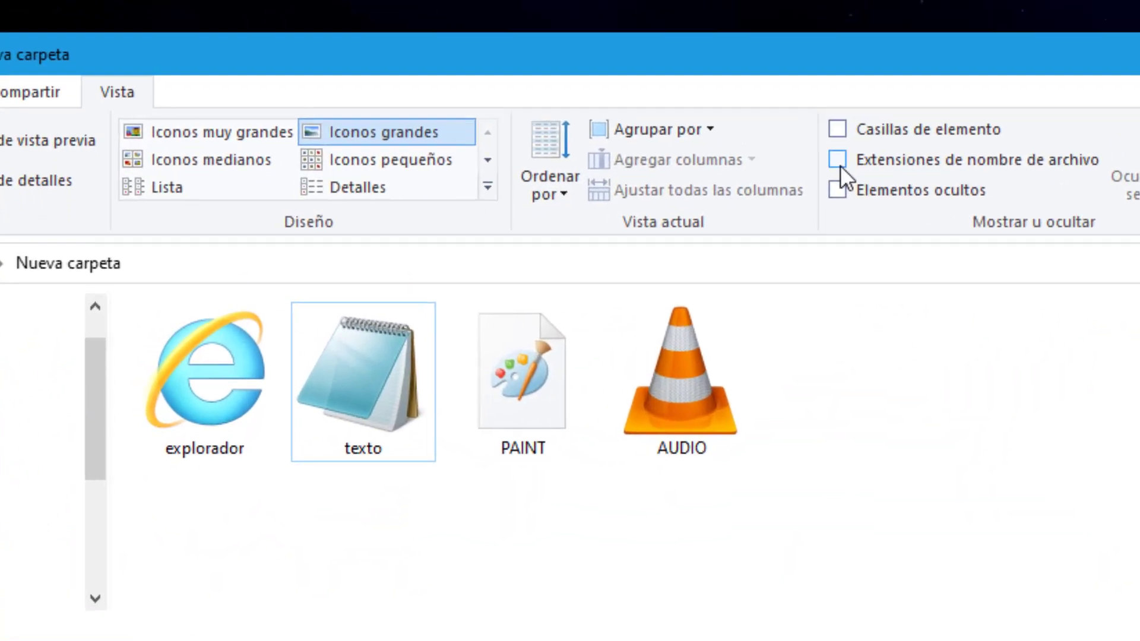
left_click(750, 199)
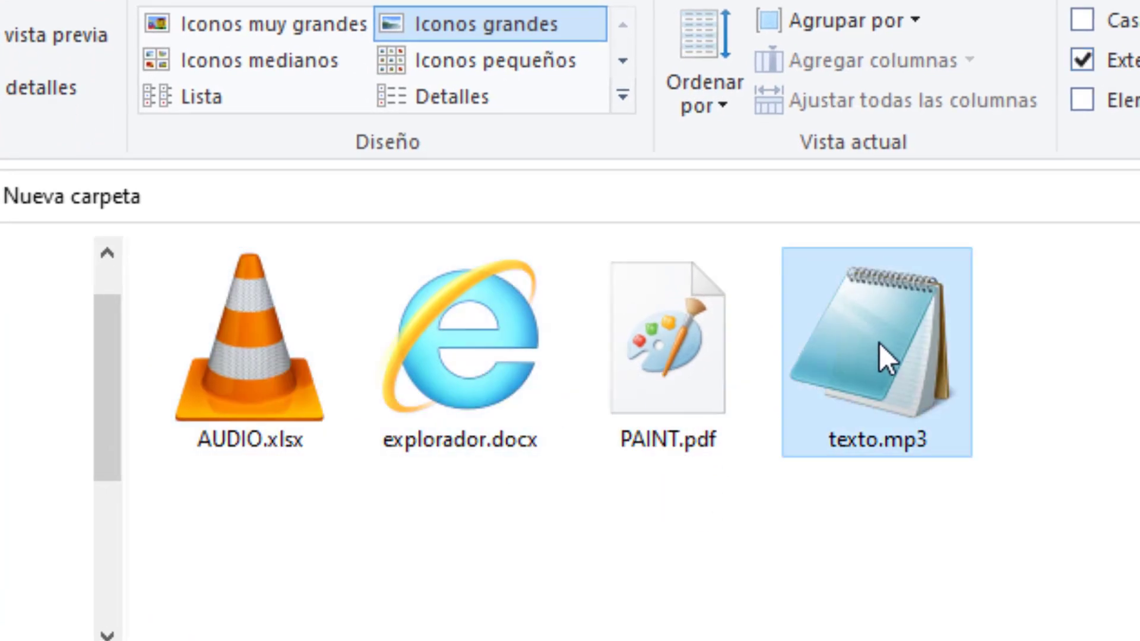
Step: Examine the extension and type details of the texto, PAINT, explorador and AUDIO files one by one
mouse_move(900, 446)
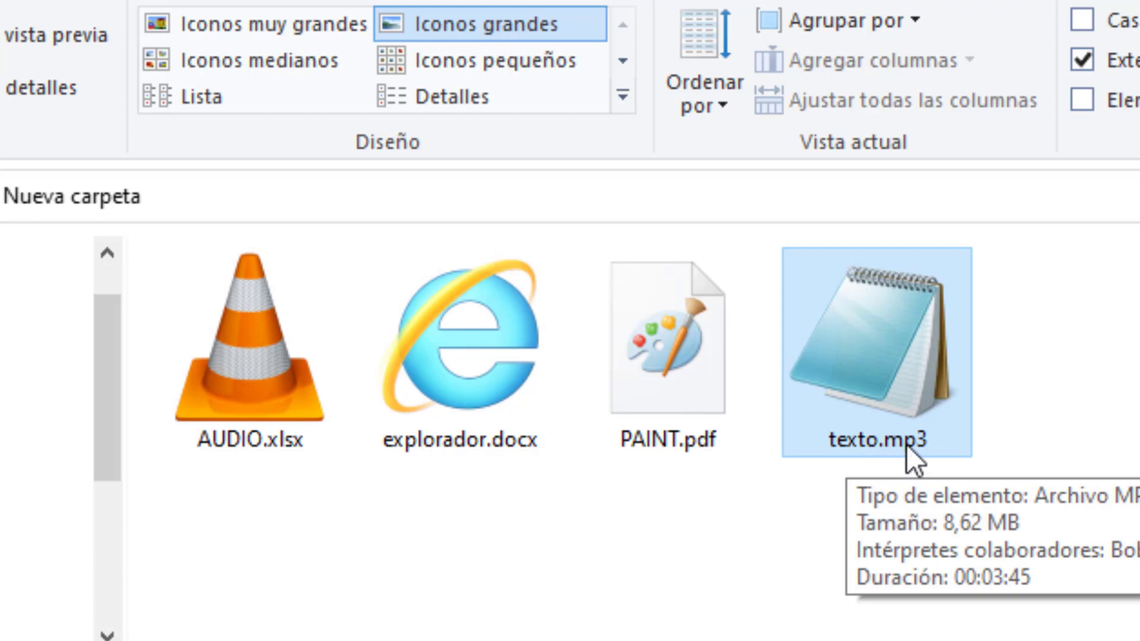
left_click(671, 444)
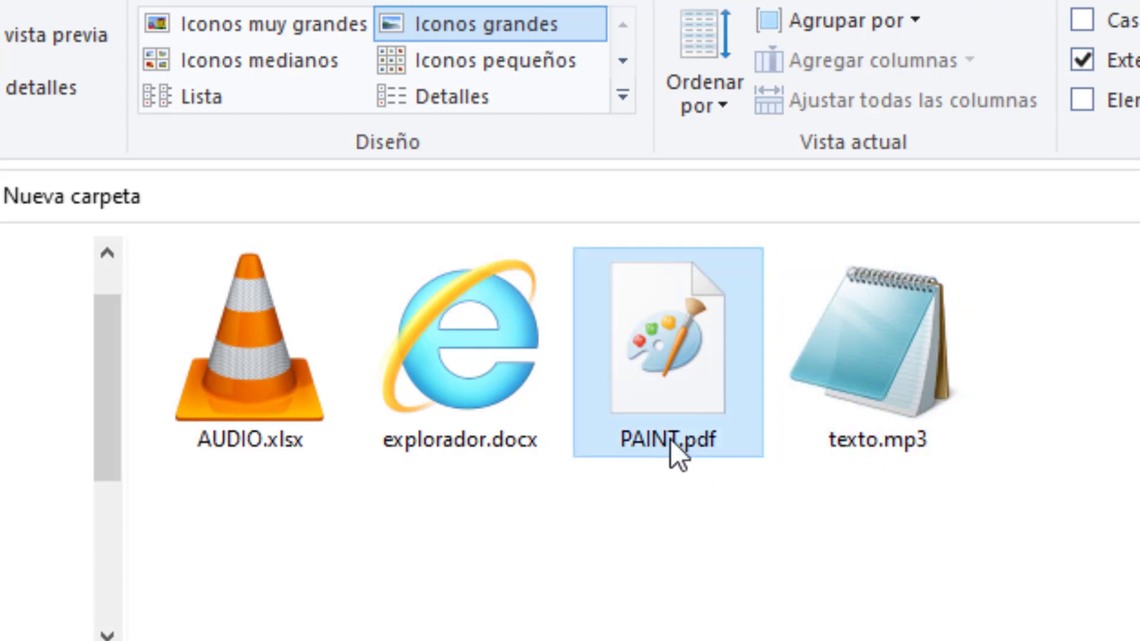
mouse_move(661, 450)
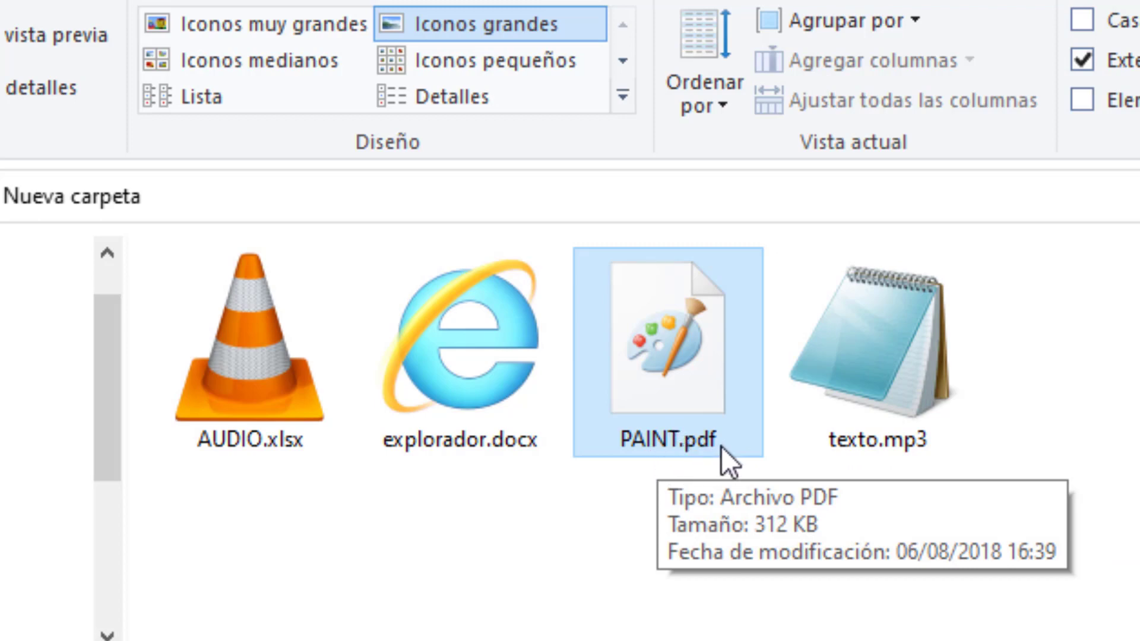
left_click(430, 427)
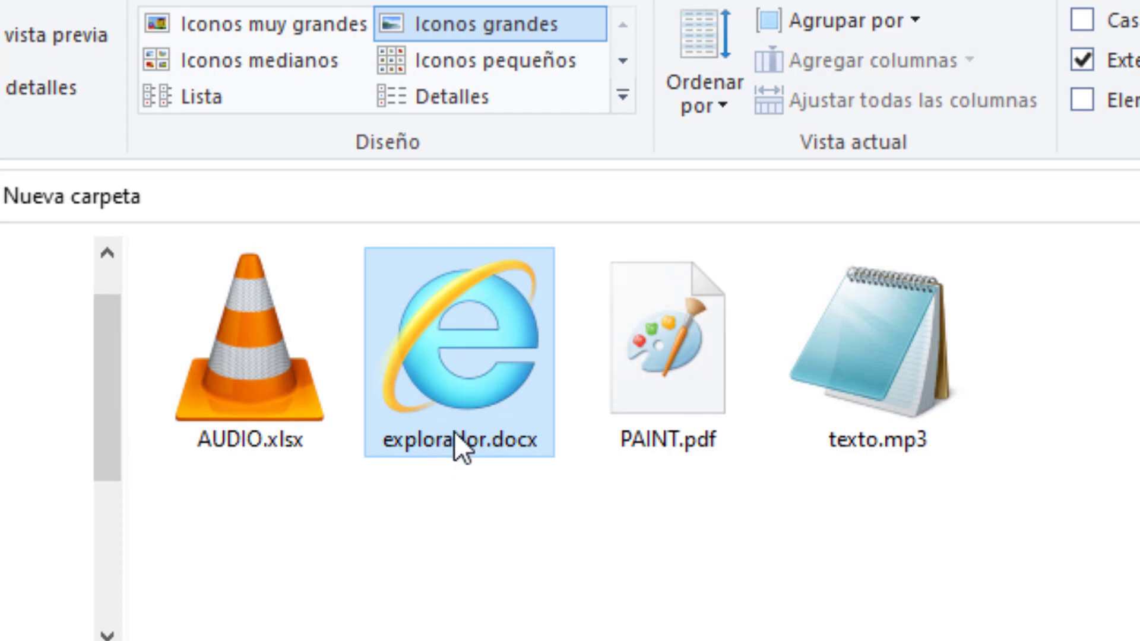
mouse_move(476, 465)
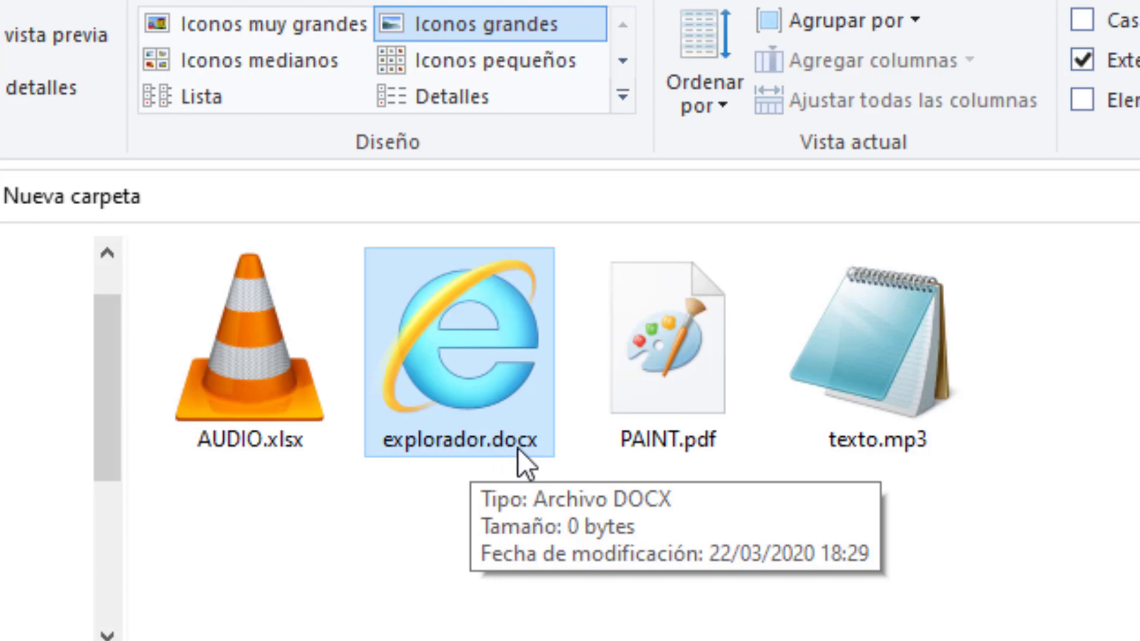
left_click(254, 418)
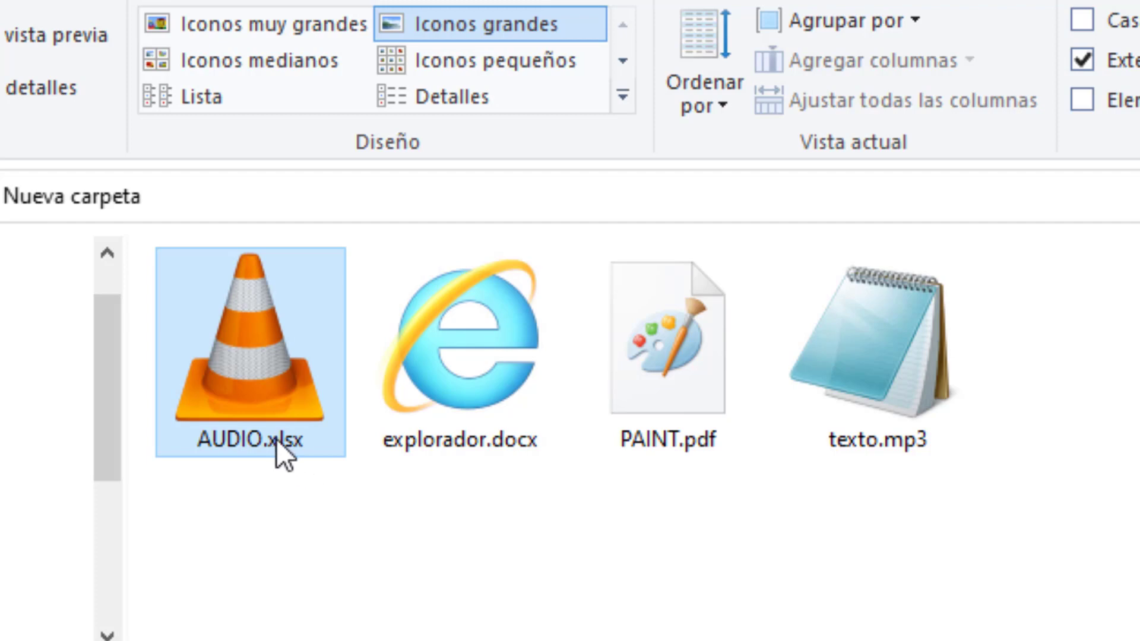
mouse_move(280, 446)
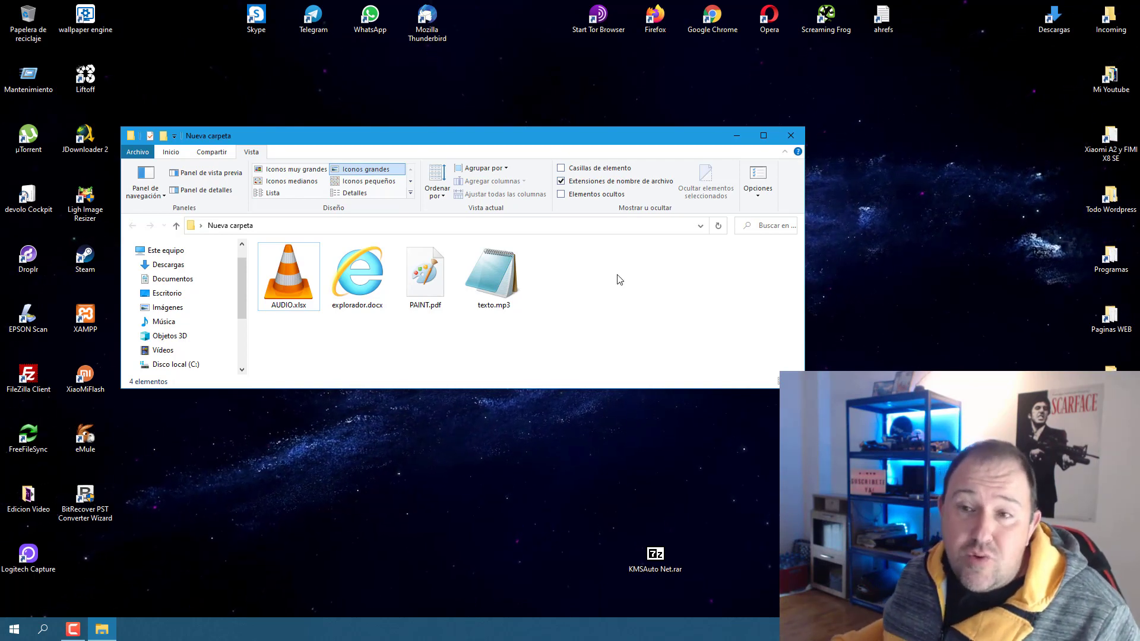
Step: Narrow the folder window, open texto.mp3 just once with VLC media player, and close the player
left_click_drag(806, 242, 578, 242)
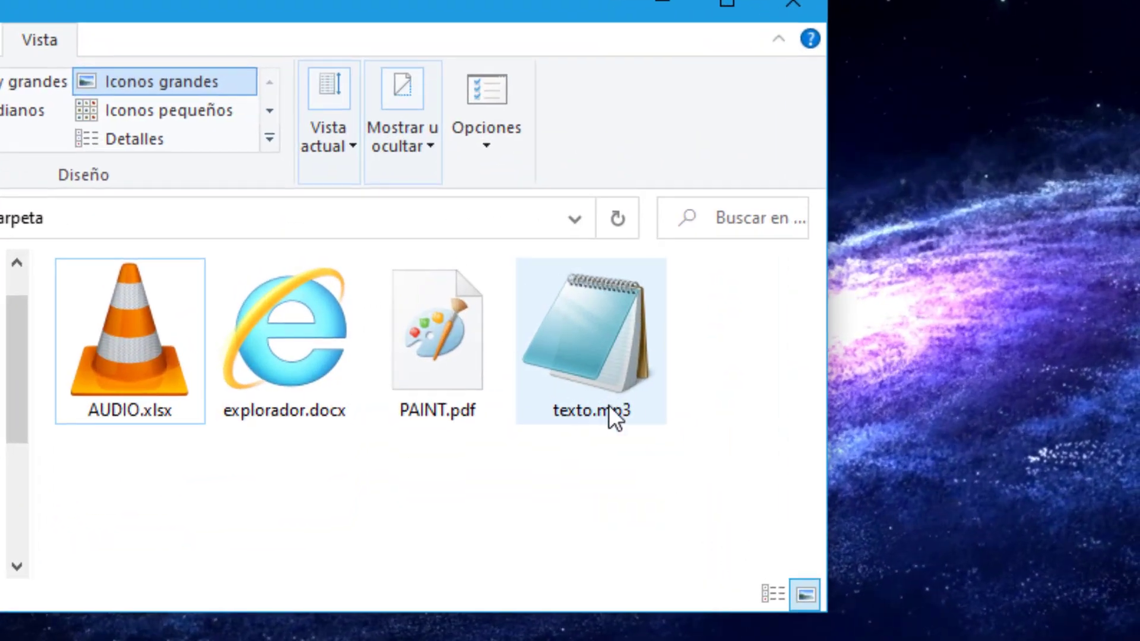
mouse_move(611, 411)
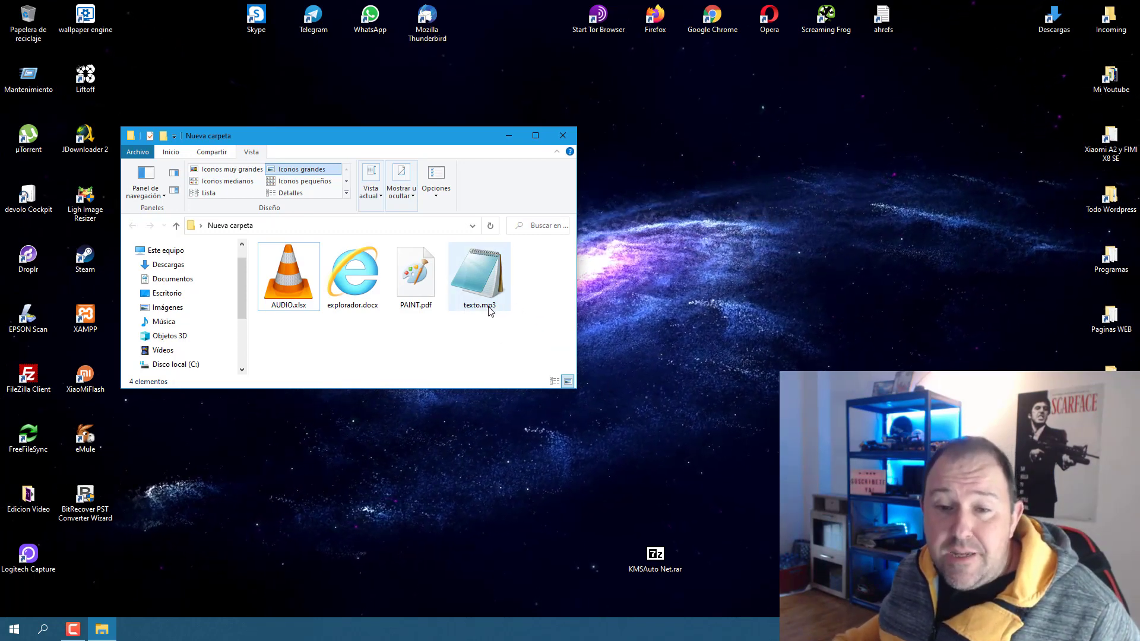
mouse_move(492, 309)
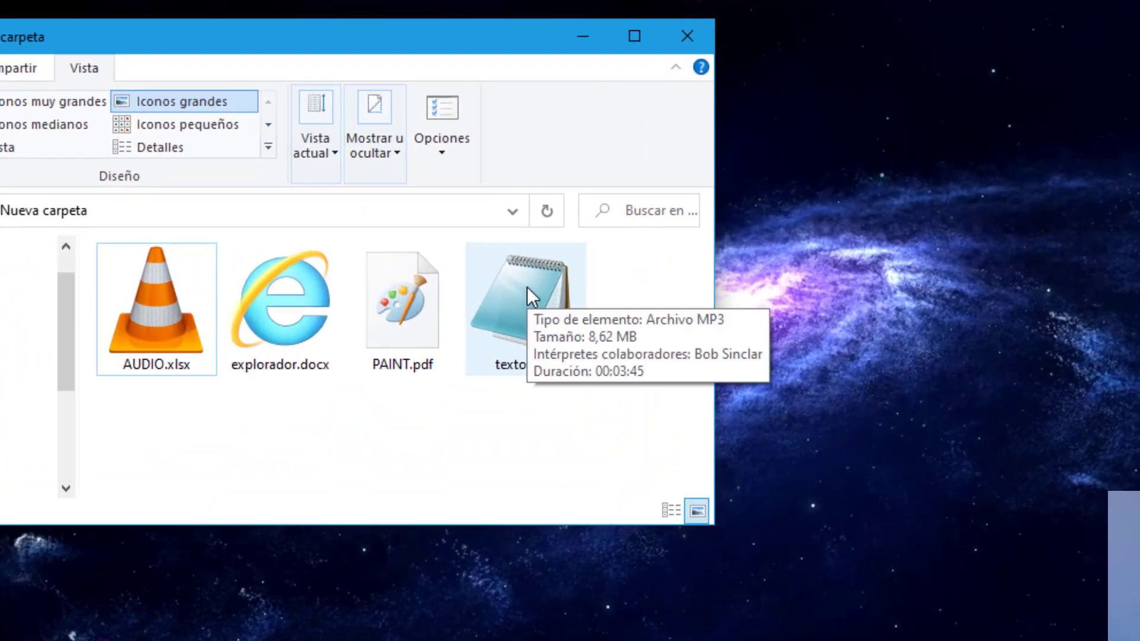
right_click(526, 287)
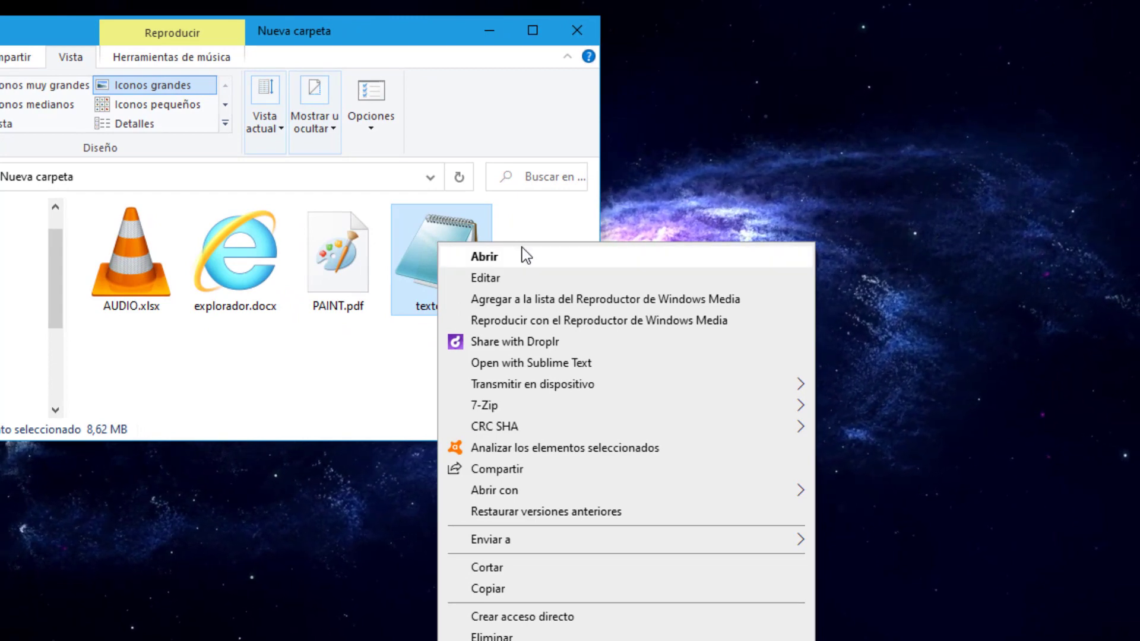
mouse_move(500, 491)
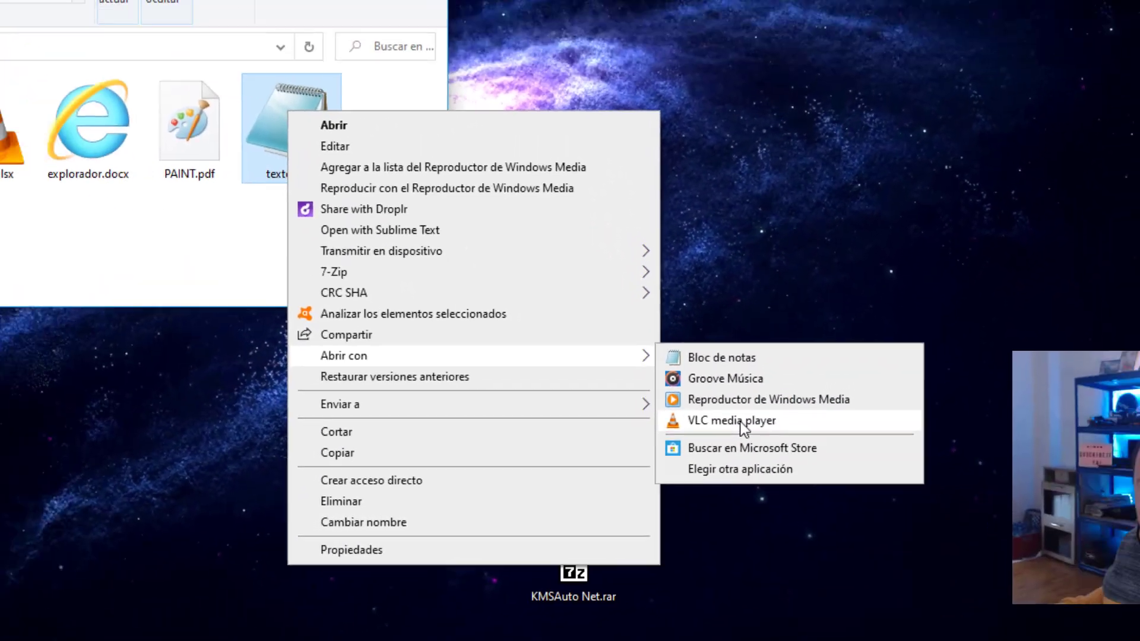
left_click(729, 398)
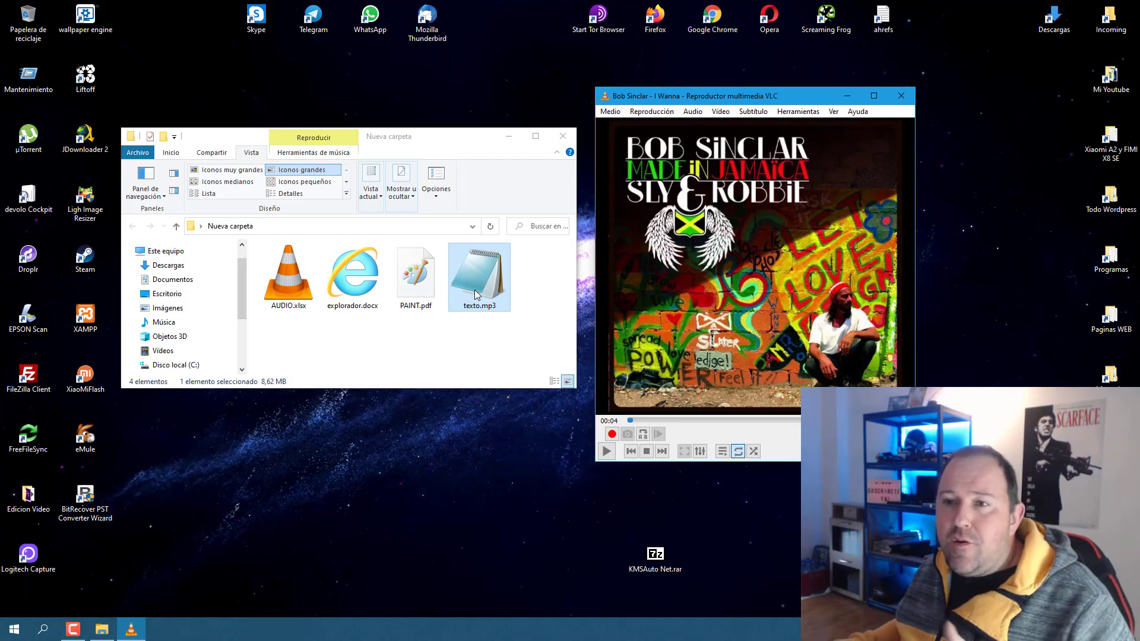
left_click(900, 96)
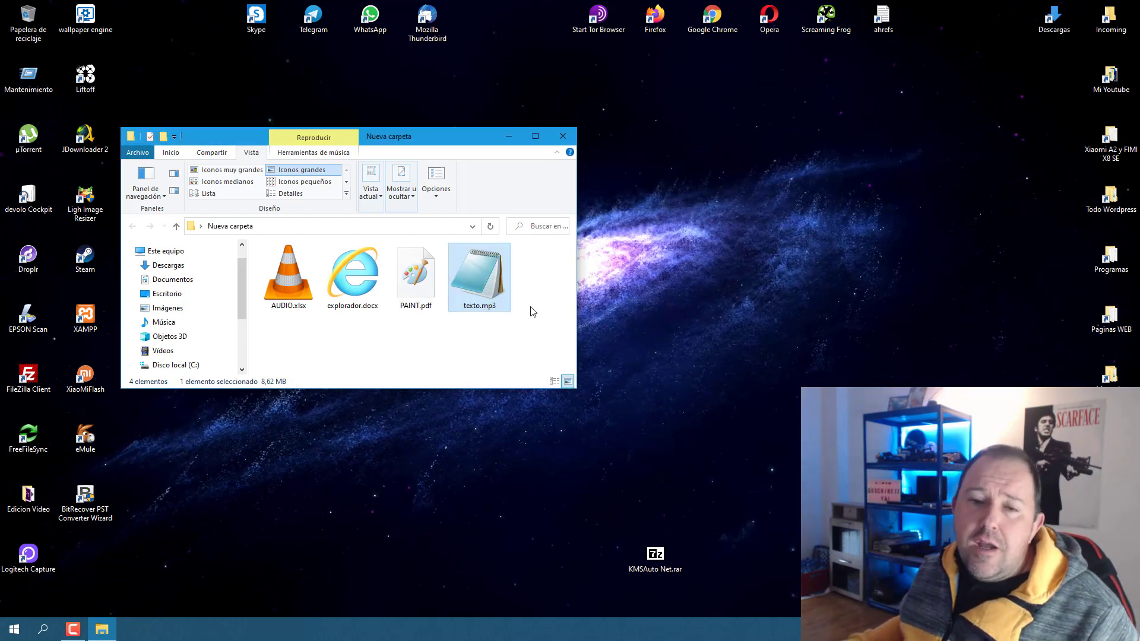
Step: Open texto.mp3 with its default program to check the association, and close the Notepad window
mouse_move(472, 279)
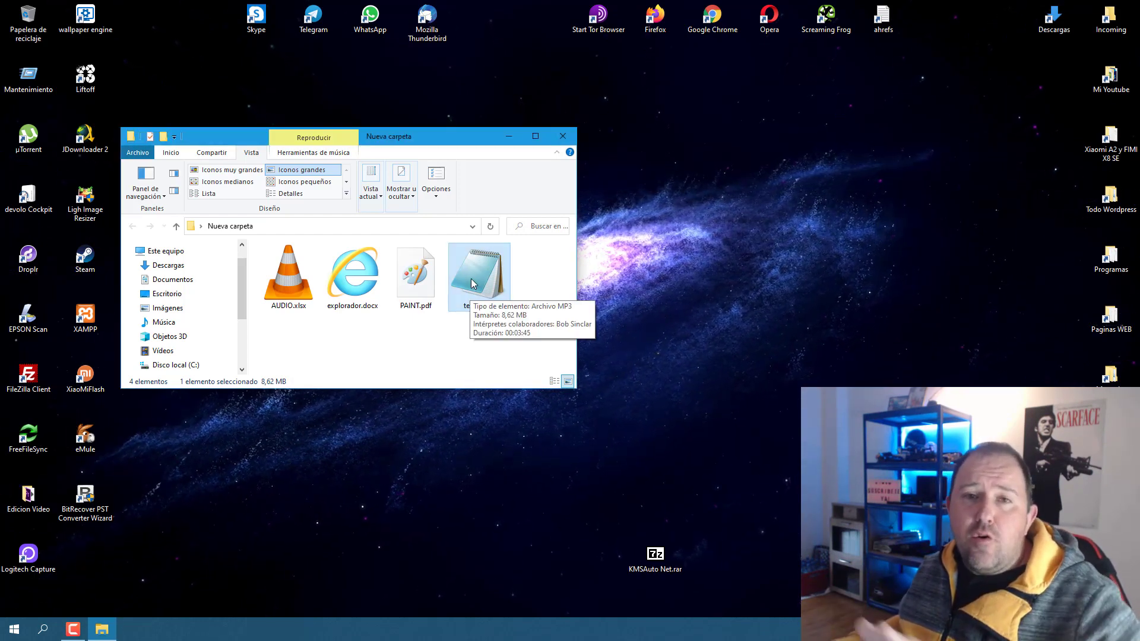
double_click(471, 279)
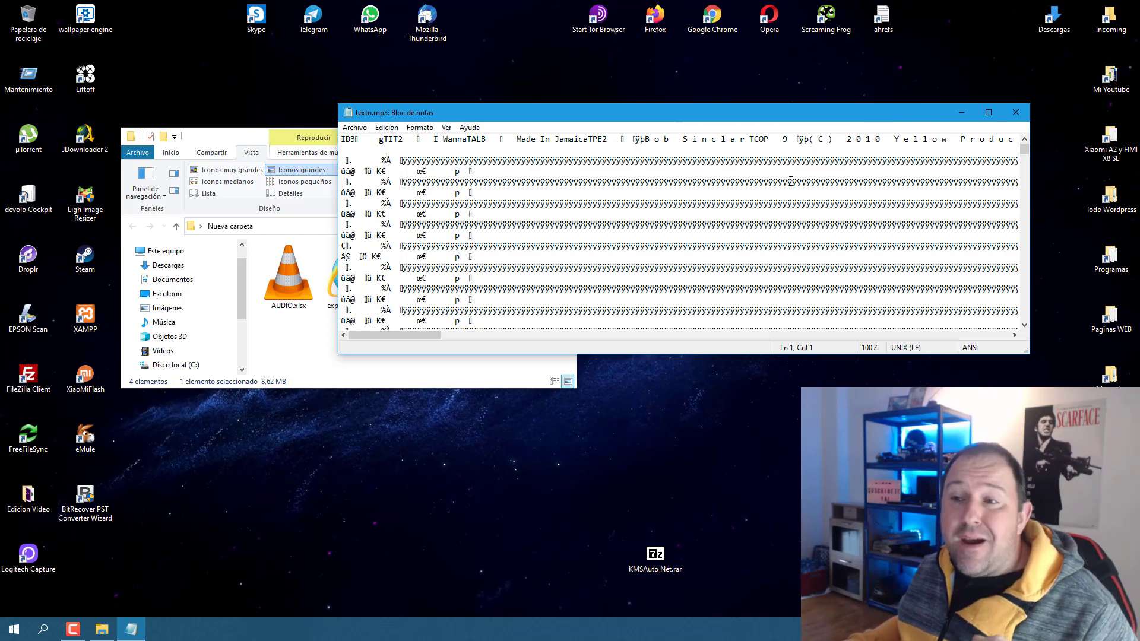
left_click(1016, 113)
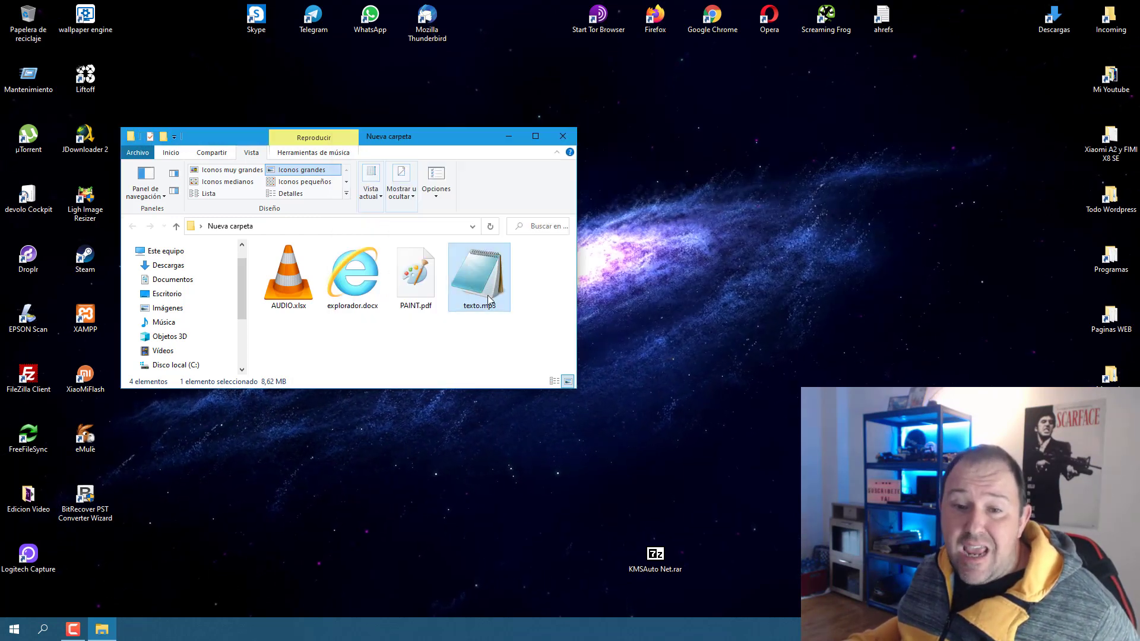
Step: Set VLC media player as the application that always opens .mp3 files, choosing it for texto.mp3
mouse_move(486, 294)
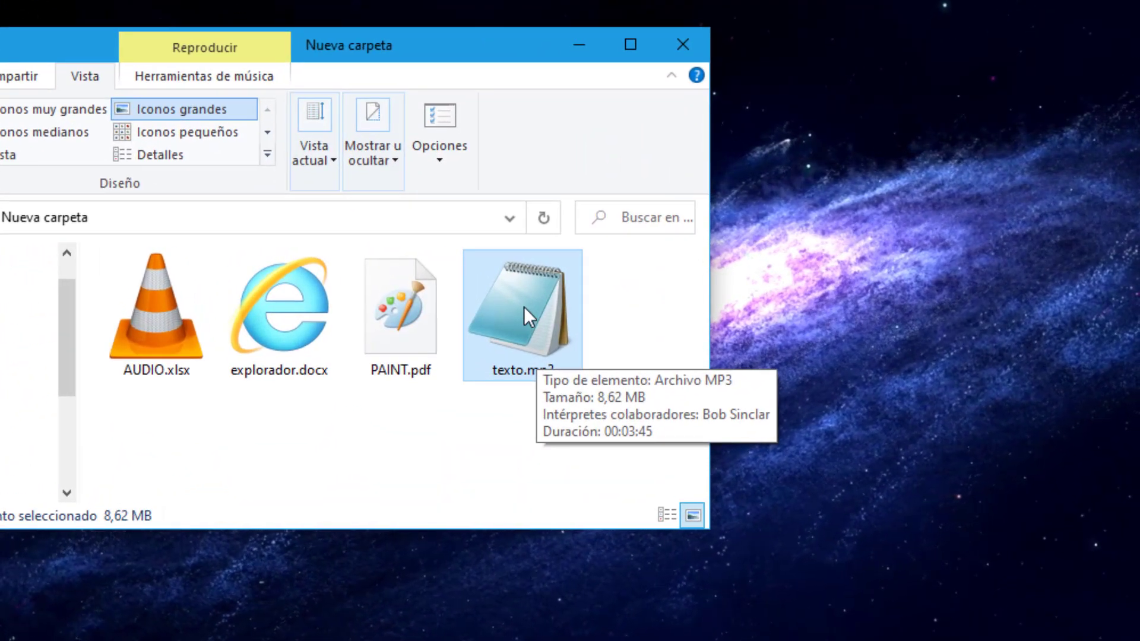
right_click(522, 304)
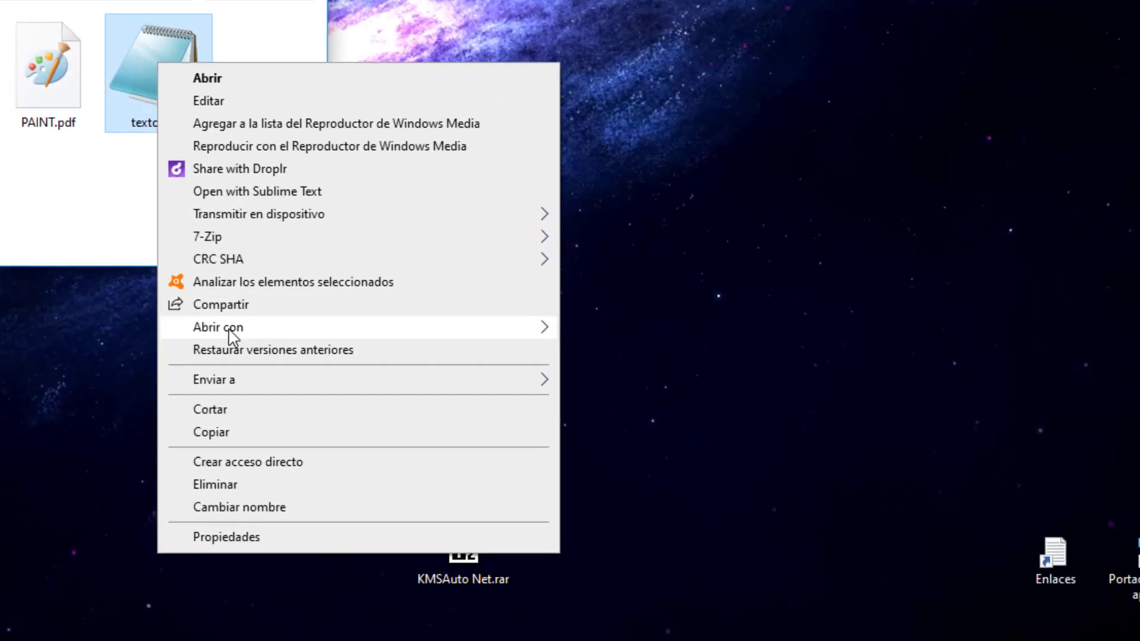
mouse_move(224, 330)
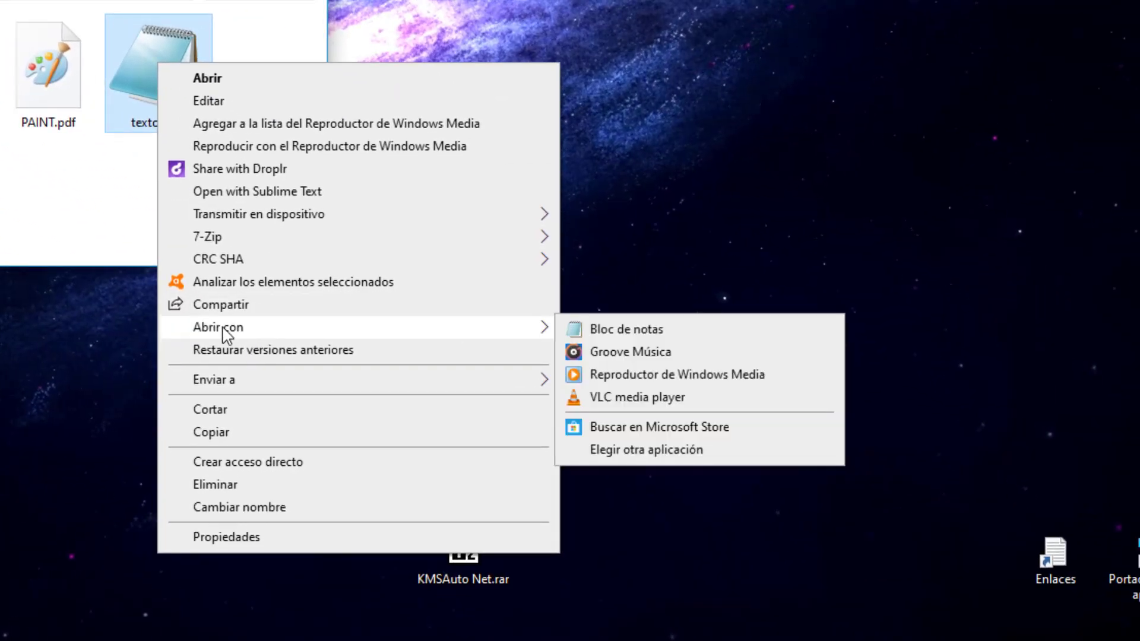
left_click(635, 455)
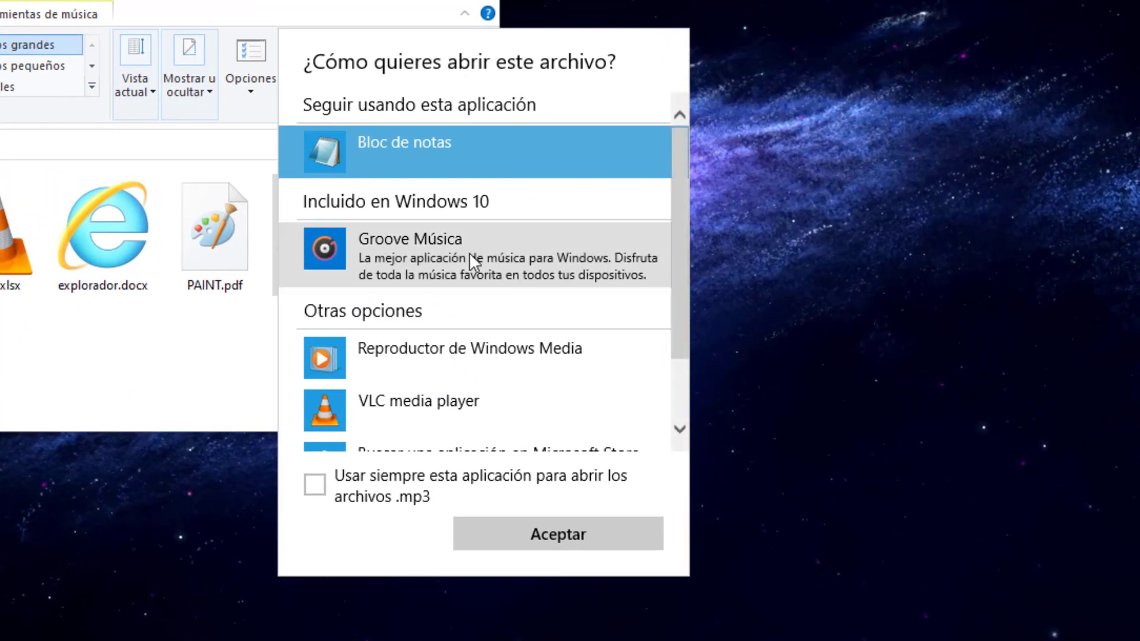
scroll(673, 193, "down", 3)
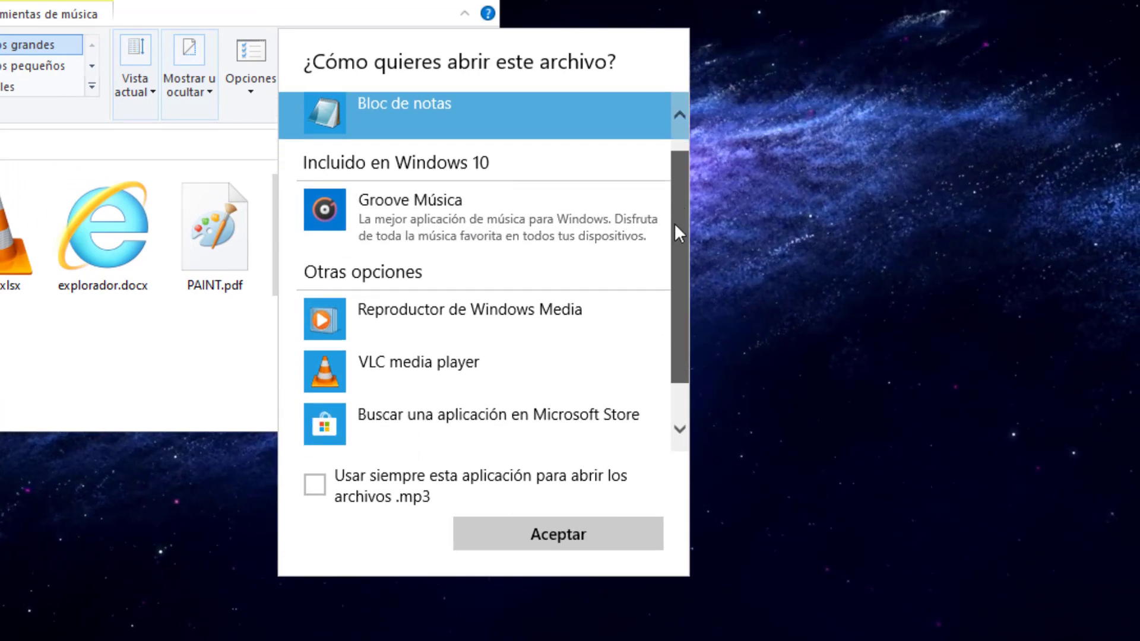
scroll(671, 221, "up", 3)
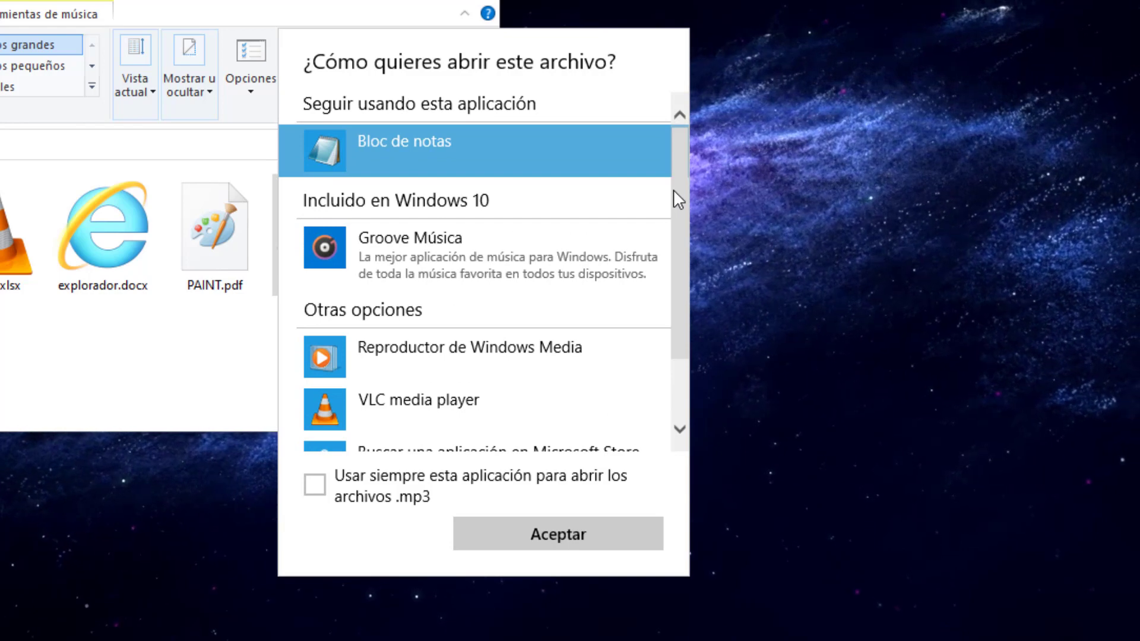
left_click_drag(676, 235, 675, 323)
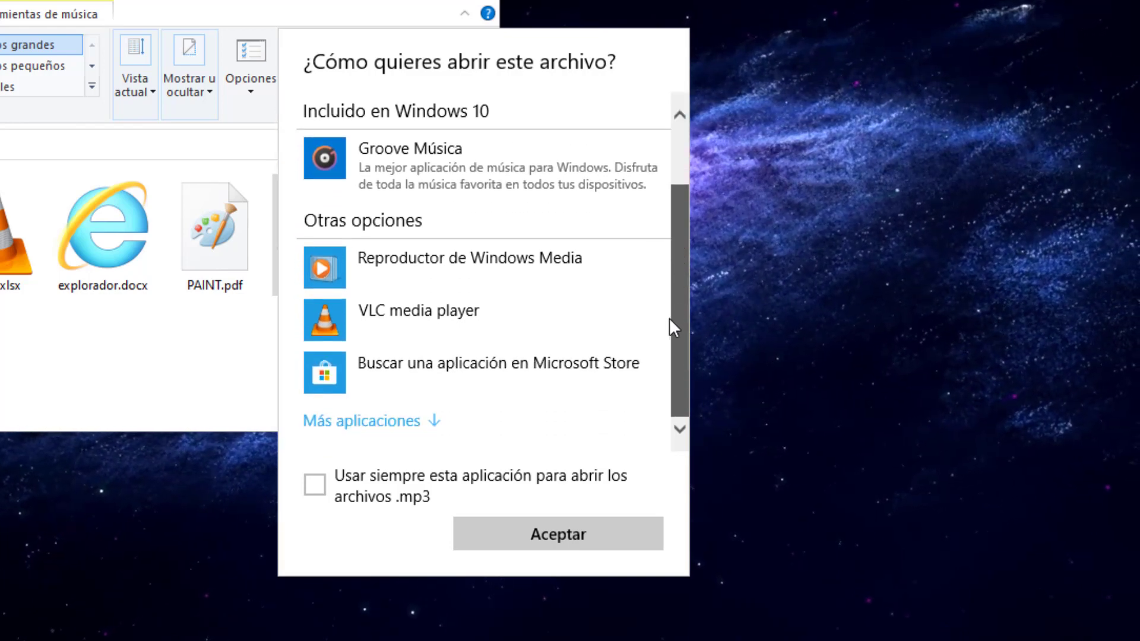
left_click(433, 324)
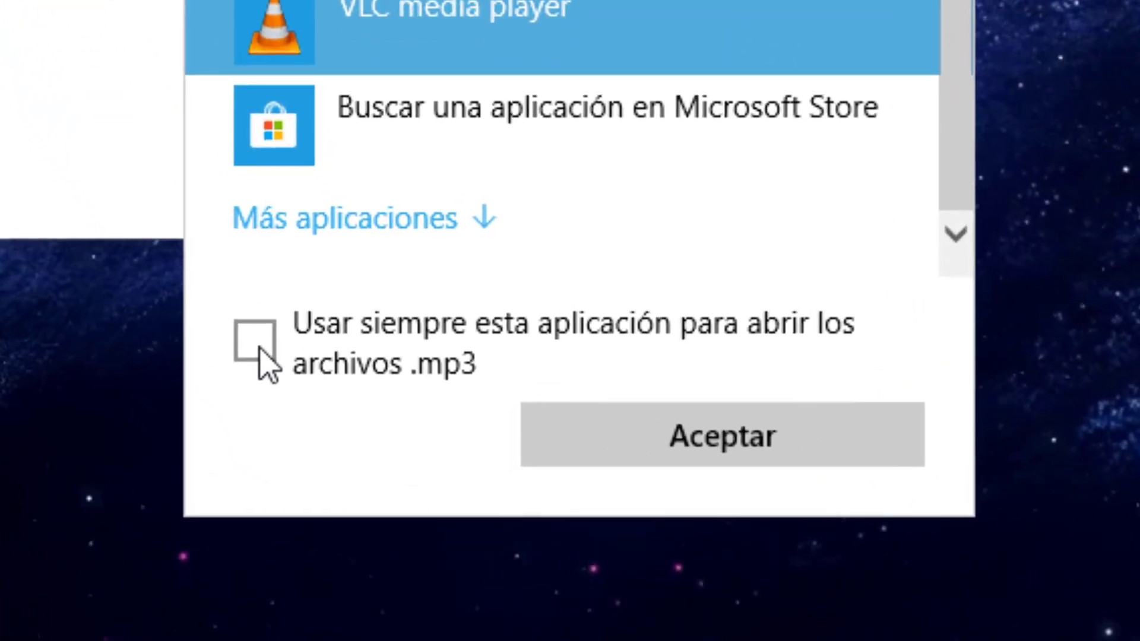
left_click(255, 357)
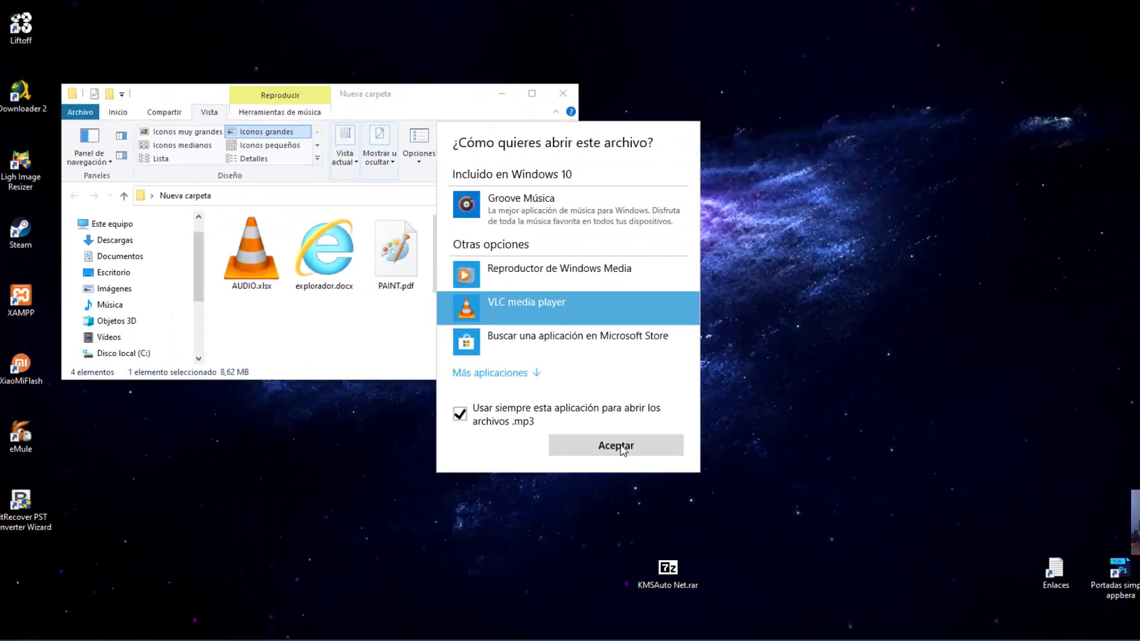
left_click(741, 440)
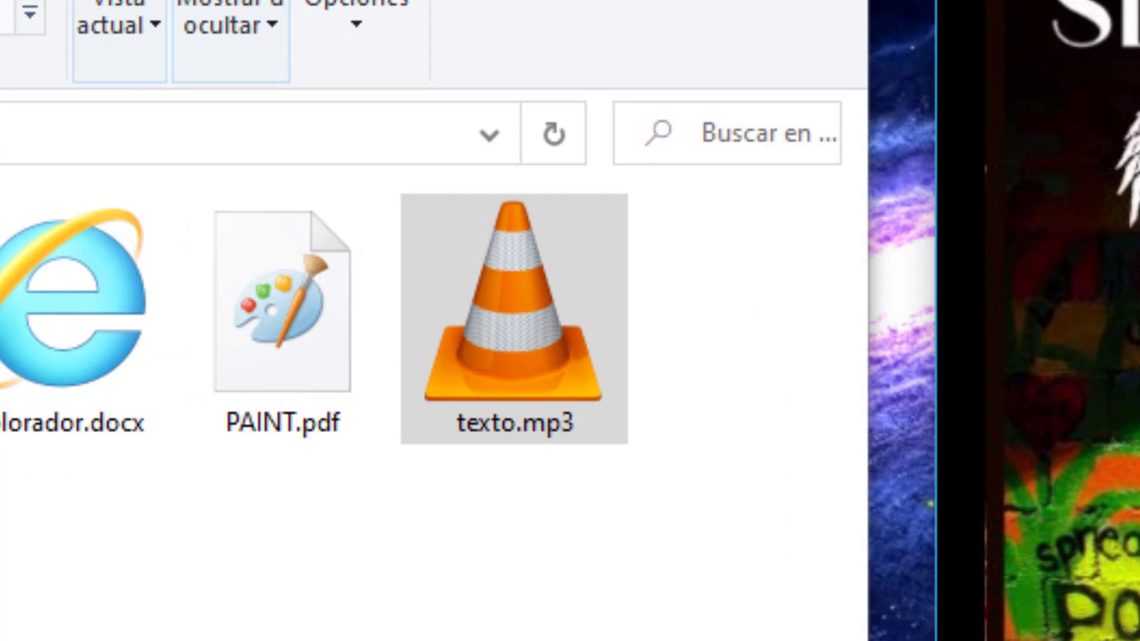
Step: Close the player, reopen texto.mp3 with its default program to check the association, and pause playback
left_click(490, 296)
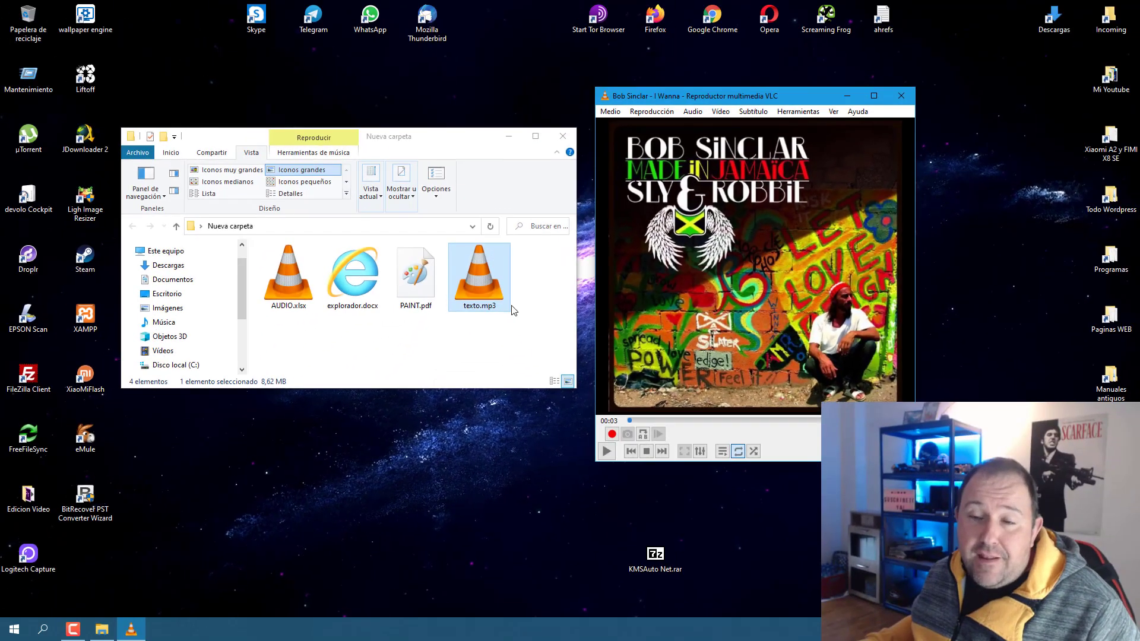
key("alt+F4")
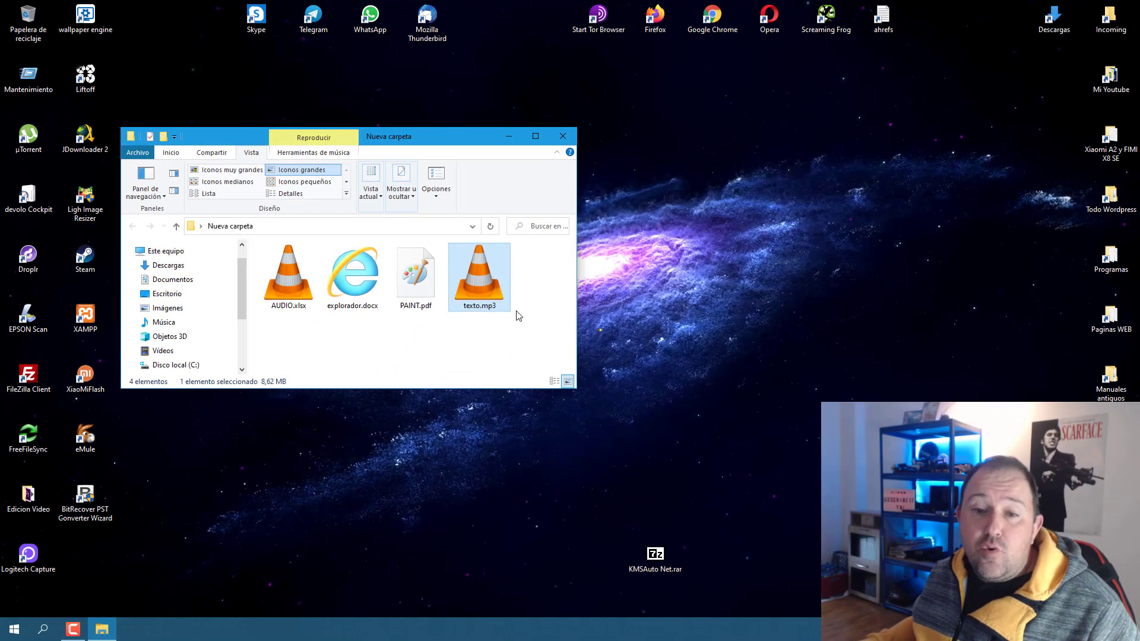
mouse_move(482, 275)
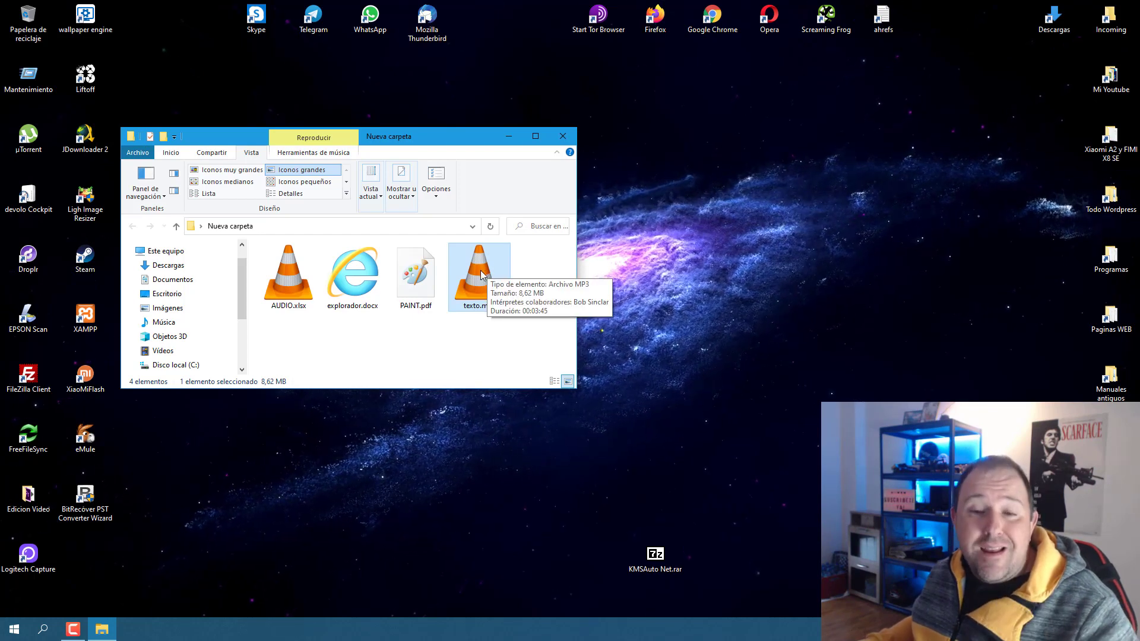
double_click(483, 275)
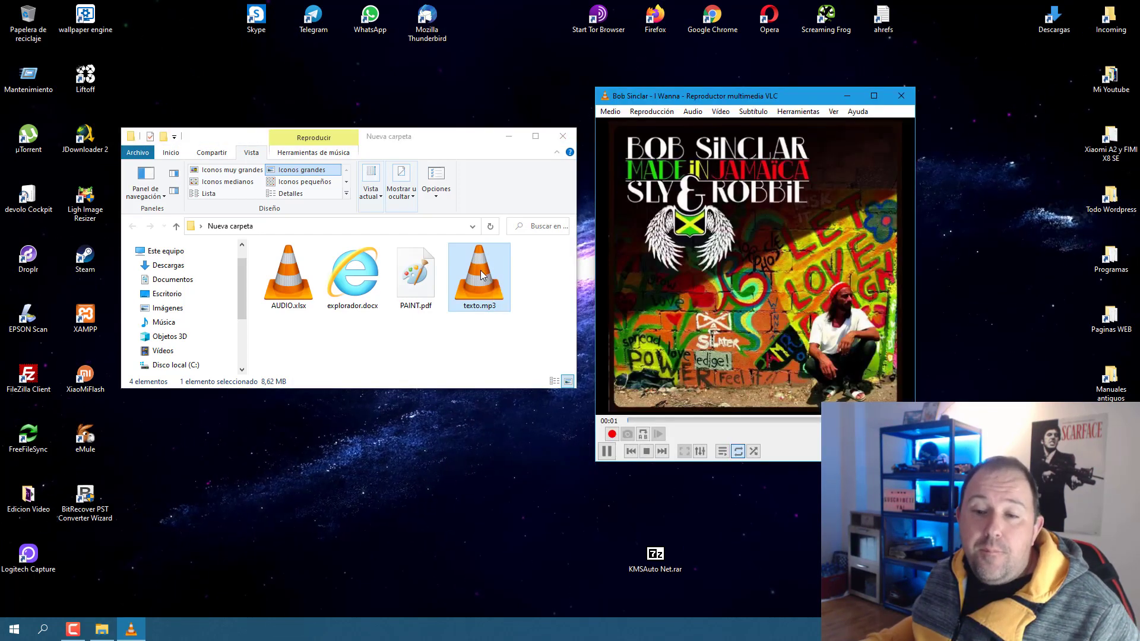
left_click(606, 451)
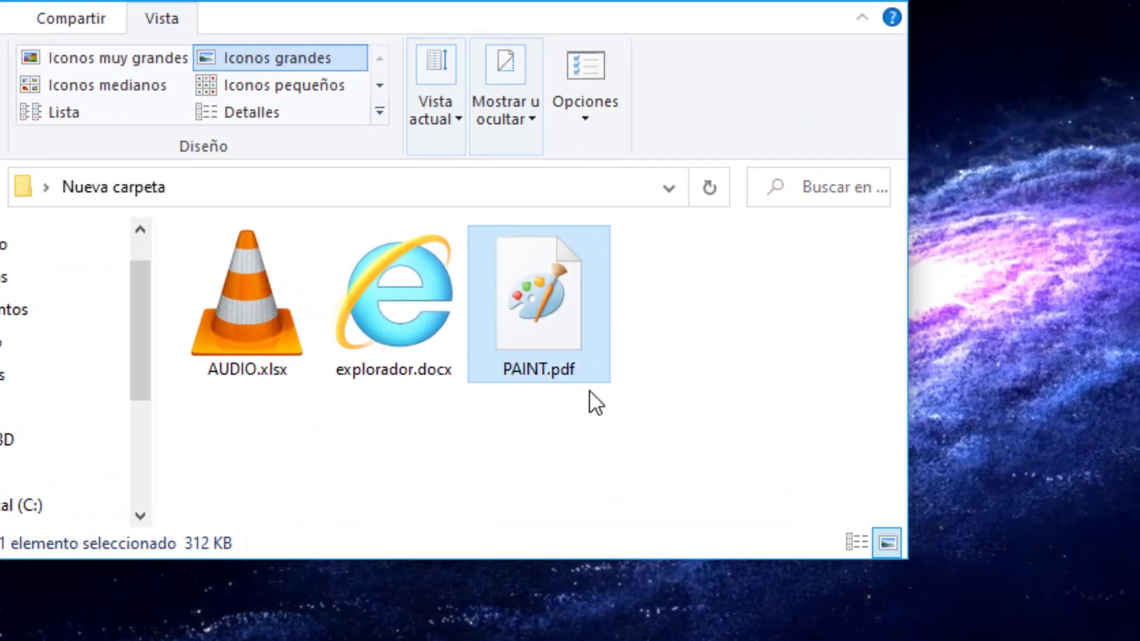
Step: Try opening PAINT.pdf with its default program, and set SumatraPDF as the application that always opens .pdf files
mouse_move(567, 381)
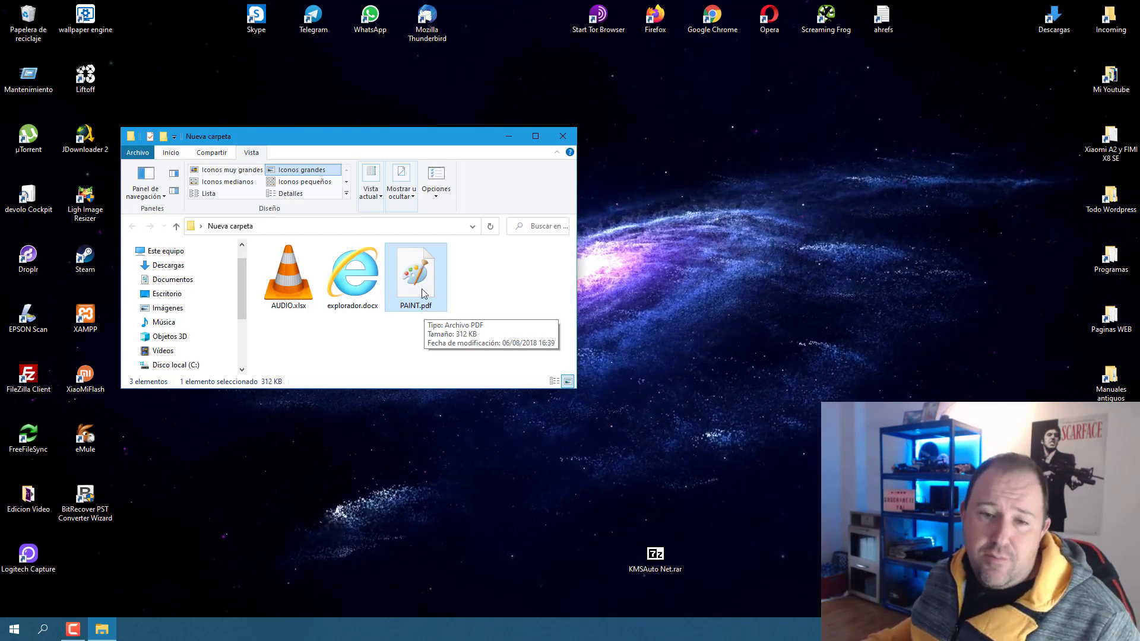
double_click(418, 271)
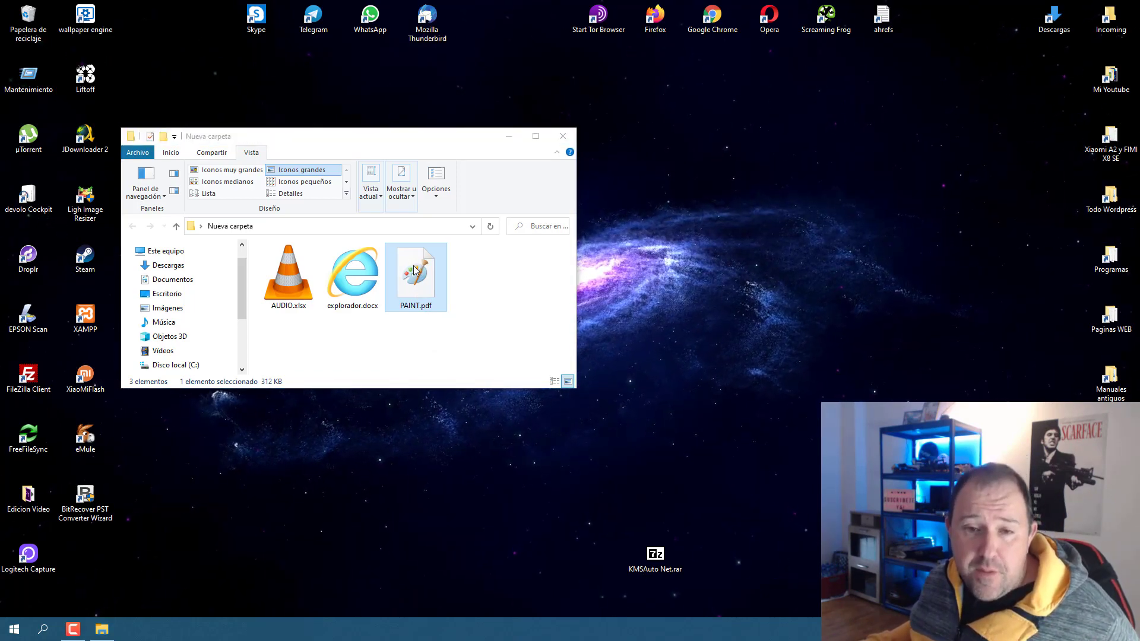
right_click(416, 279)
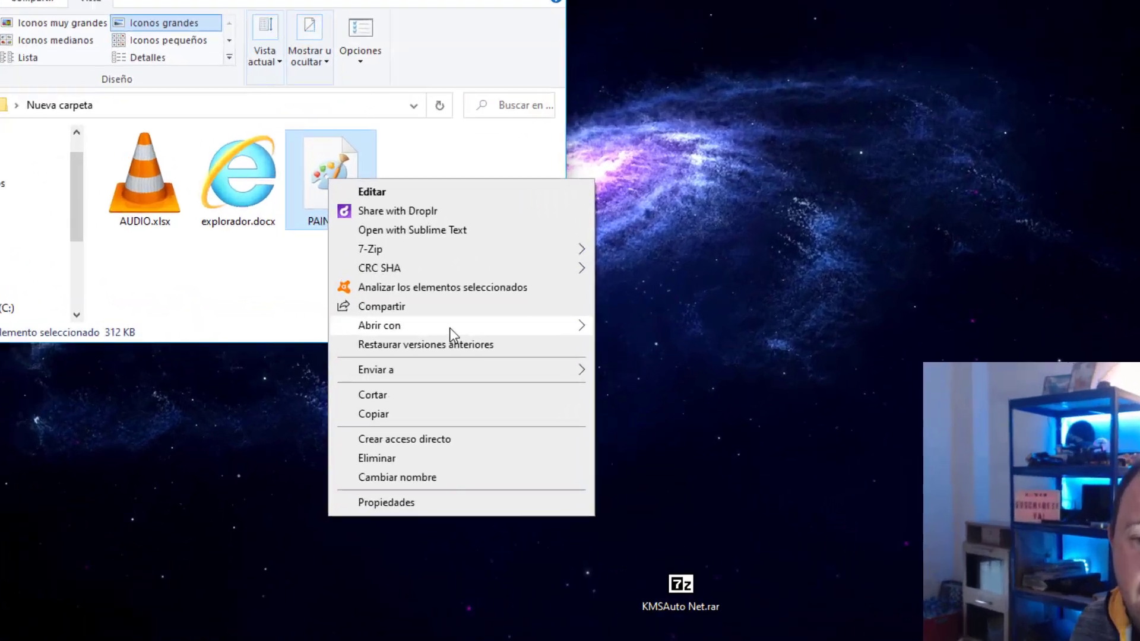
mouse_move(494, 378)
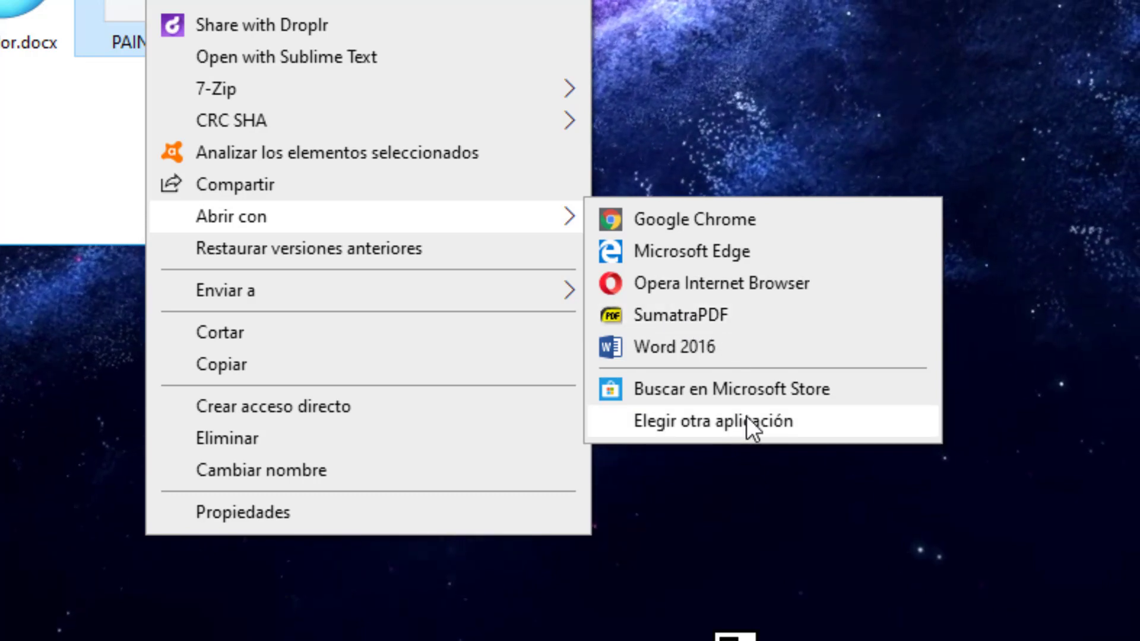
left_click(711, 423)
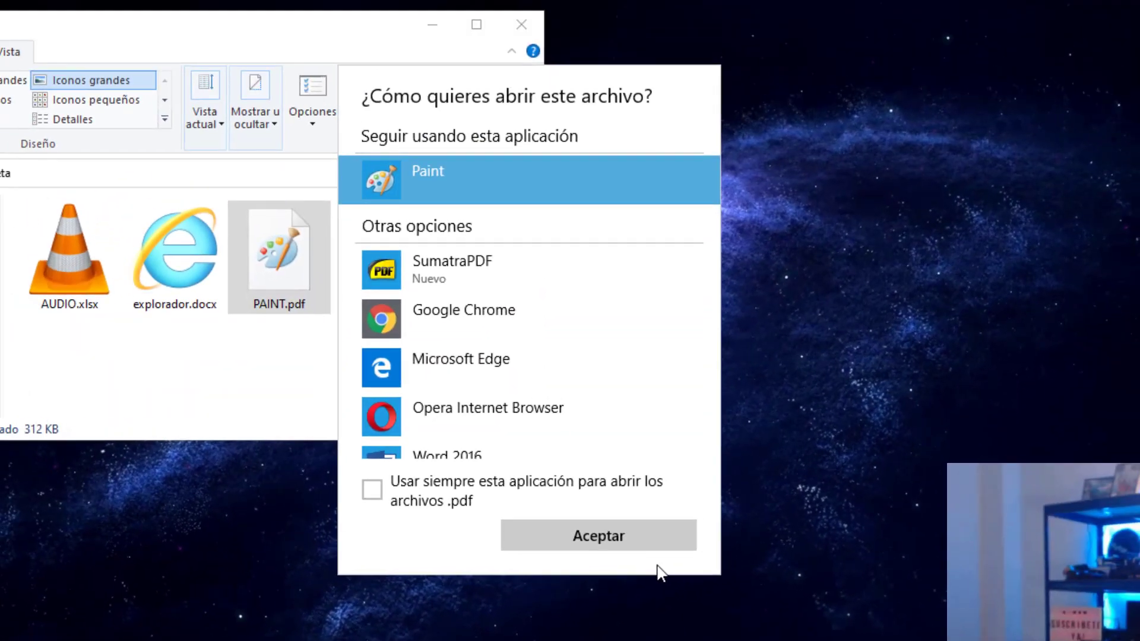
left_click(450, 275)
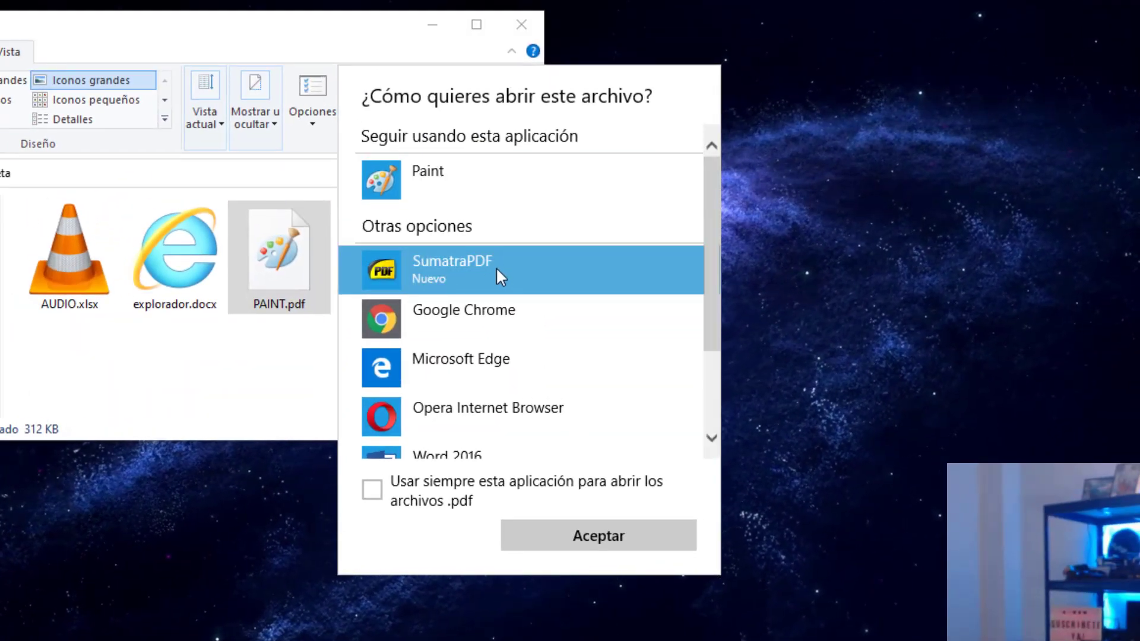
left_click(373, 492)
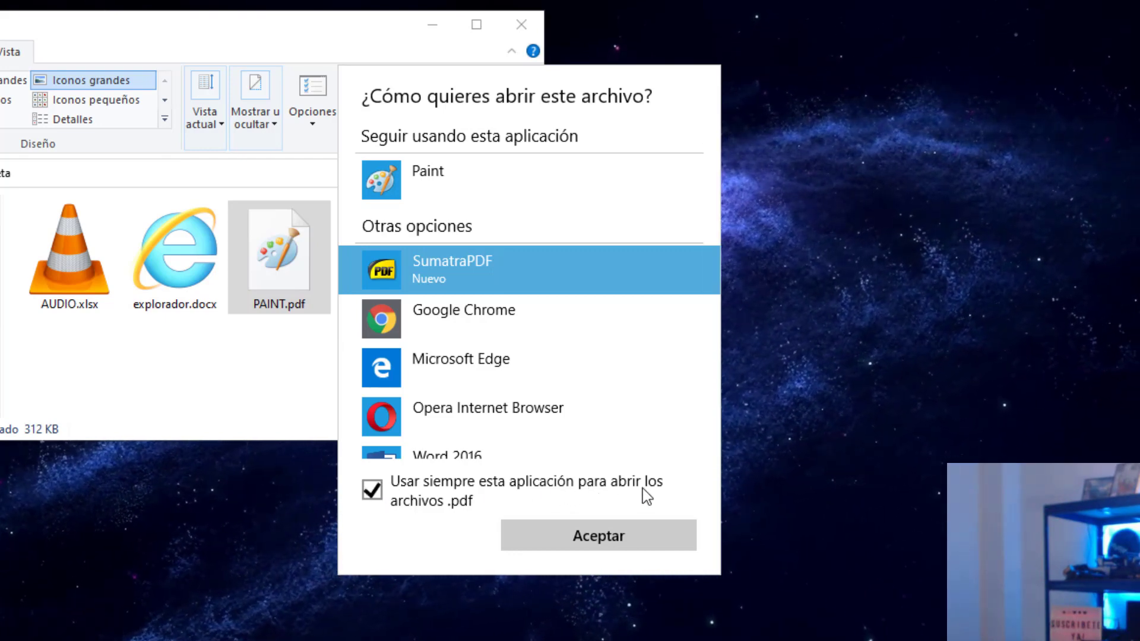
left_click(579, 544)
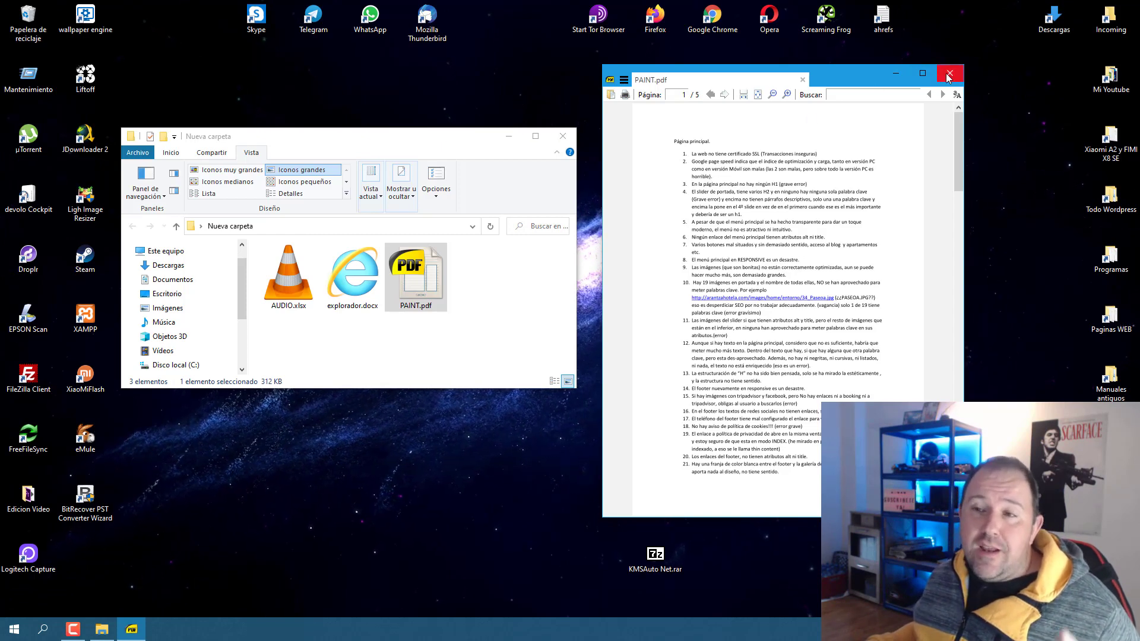
Step: Close the PDF viewer and delete PAINT.pdf from the Nueva carpeta folder
left_click(949, 76)
right_click(415, 280)
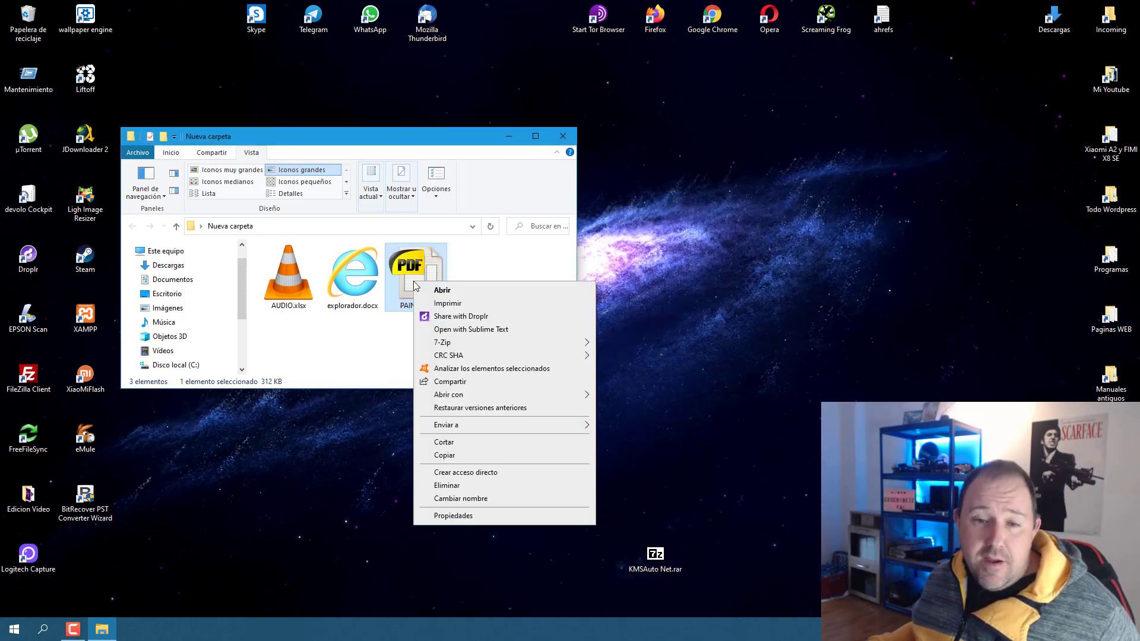
left_click(455, 482)
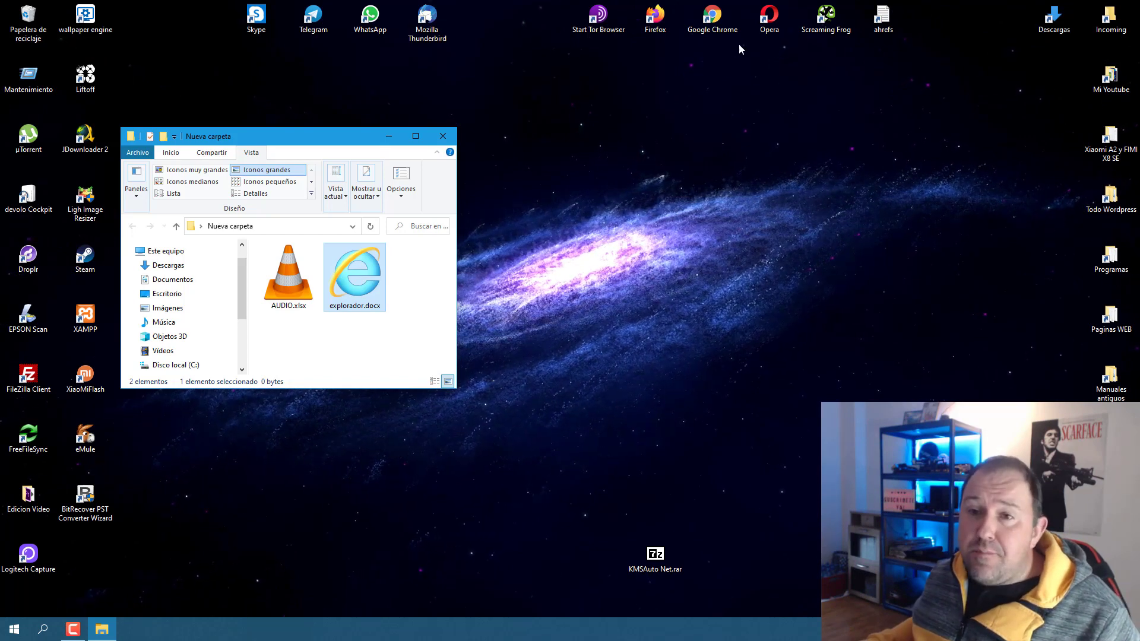
Step: Switch to Firefox, restore its window from full screen, and shrink and place it beside the Nueva carpeta window
double_click(657, 19)
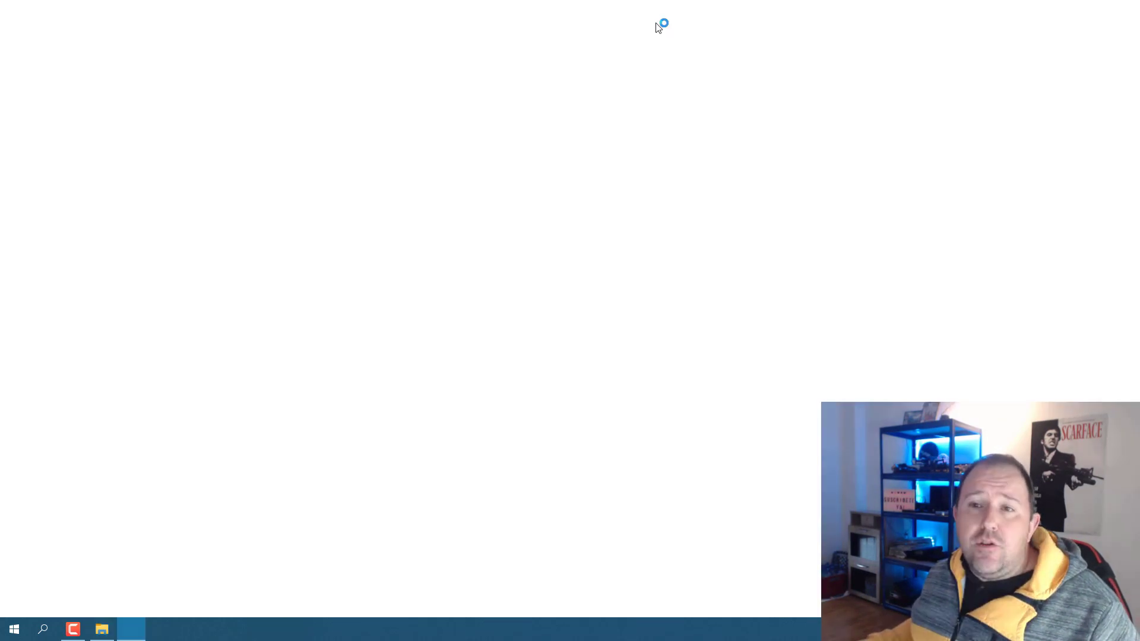
left_click(1098, 10)
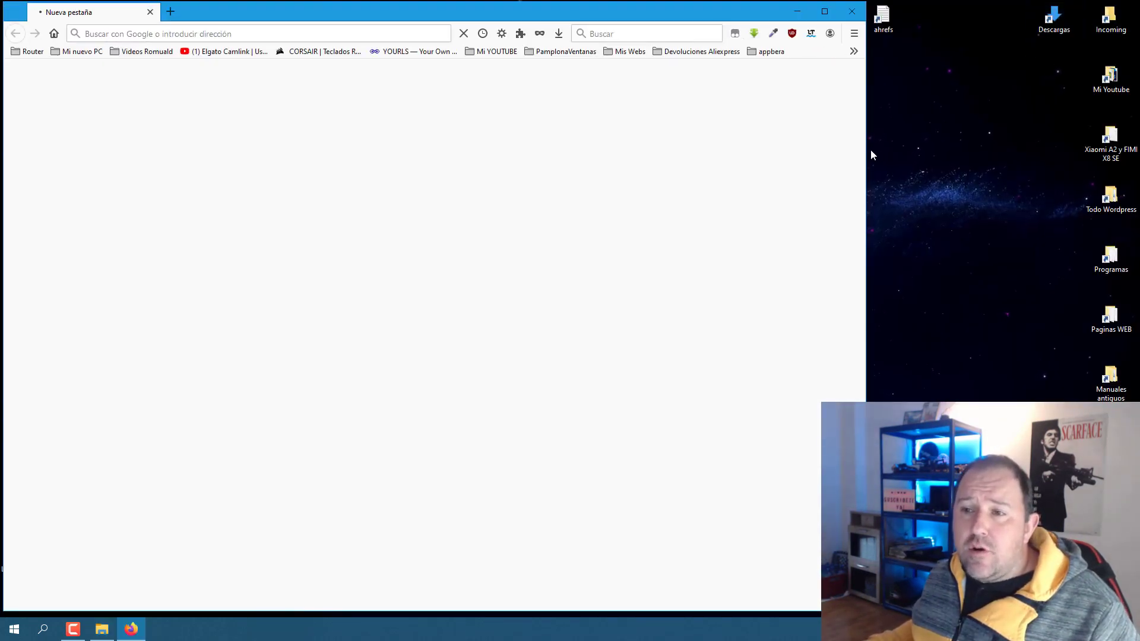
left_click_drag(867, 155, 554, 61)
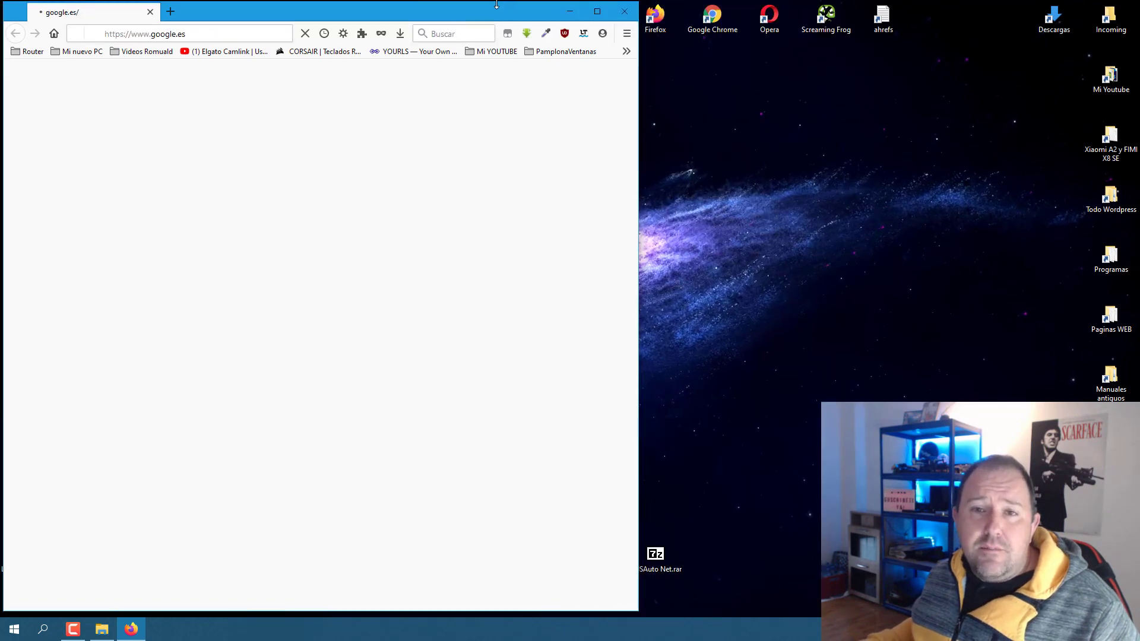
left_click_drag(501, 6, 500, 291)
left_click_drag(447, 294, 923, 102)
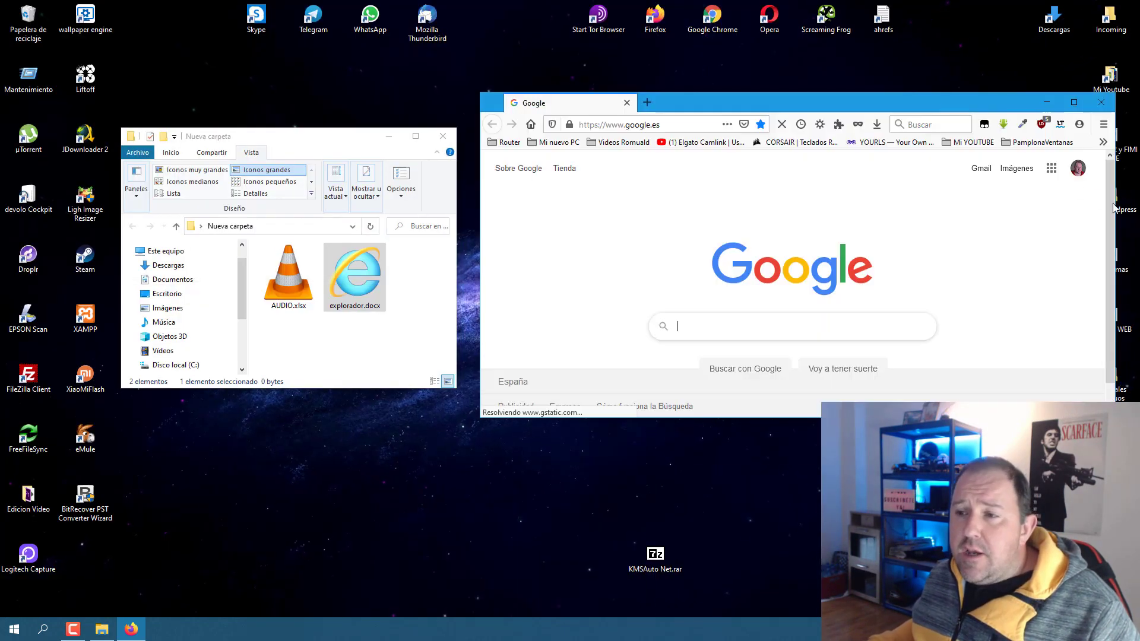
left_click_drag(1115, 210, 909, 211)
Step: Search Google for "extension docx" to find out which program the explorador.docx file belongs to
scroll(841, 256, "down", 1)
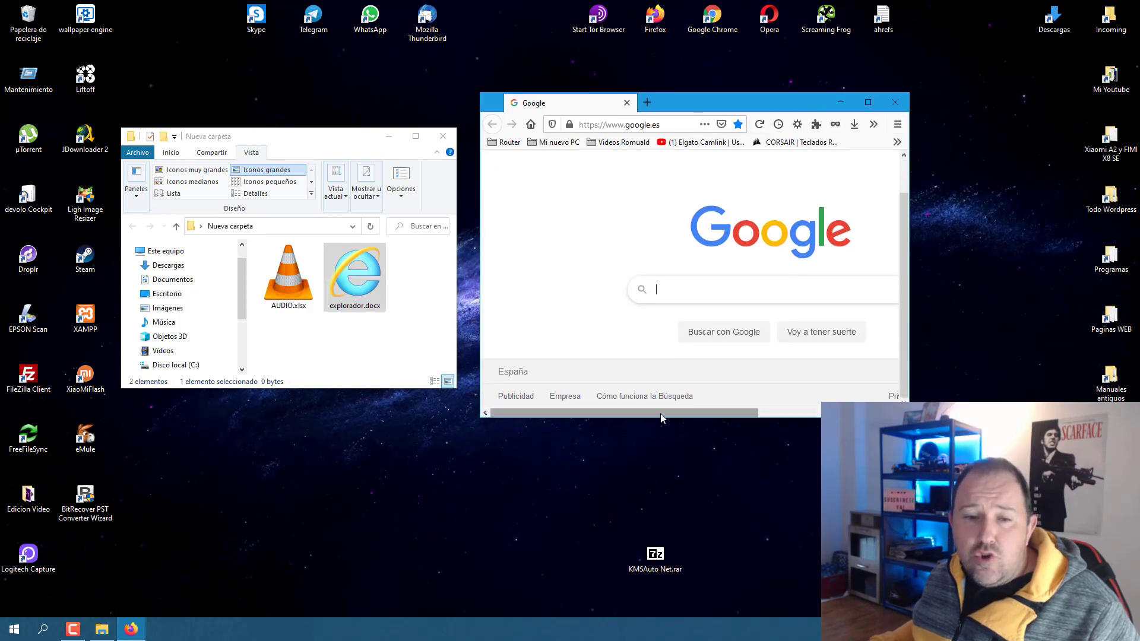
left_click_drag(663, 415, 733, 409)
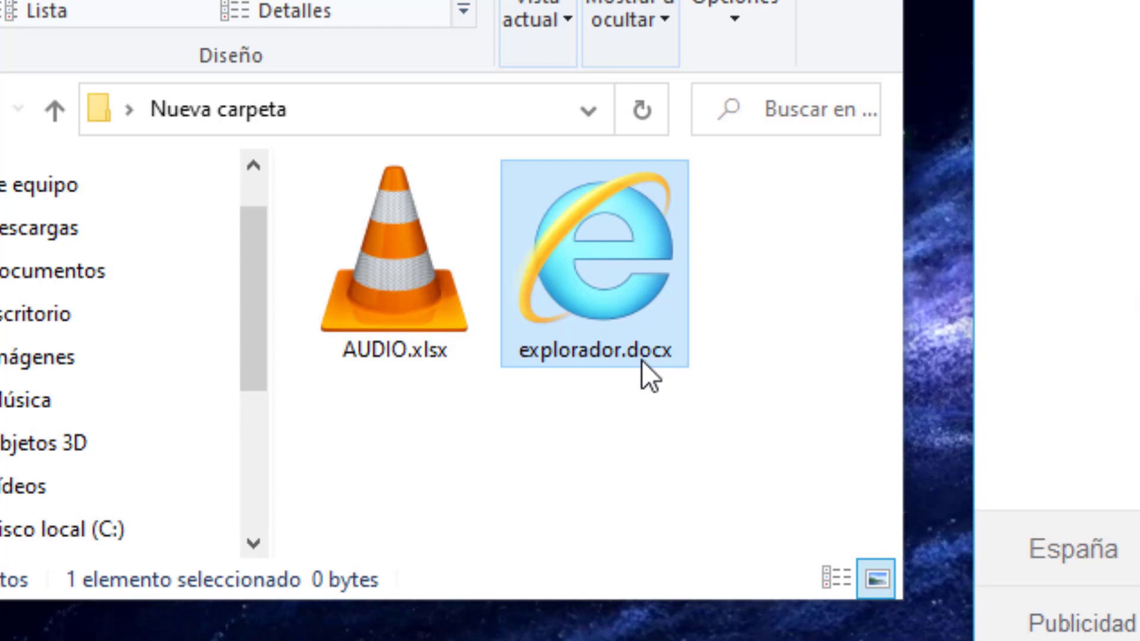
left_click(1139, 327)
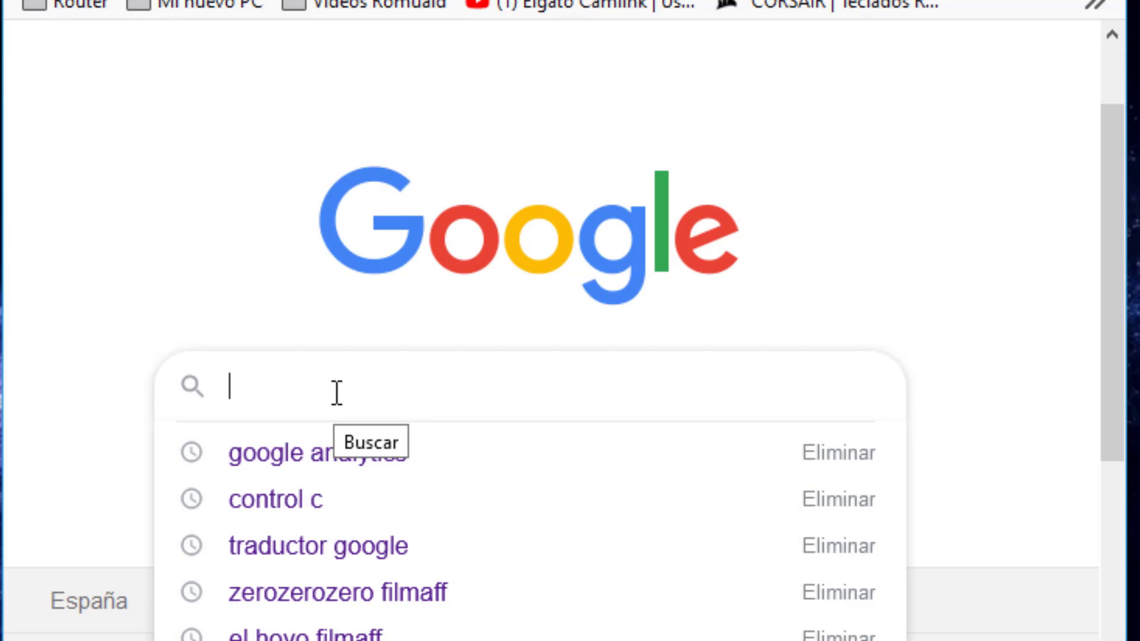
type("extensi")
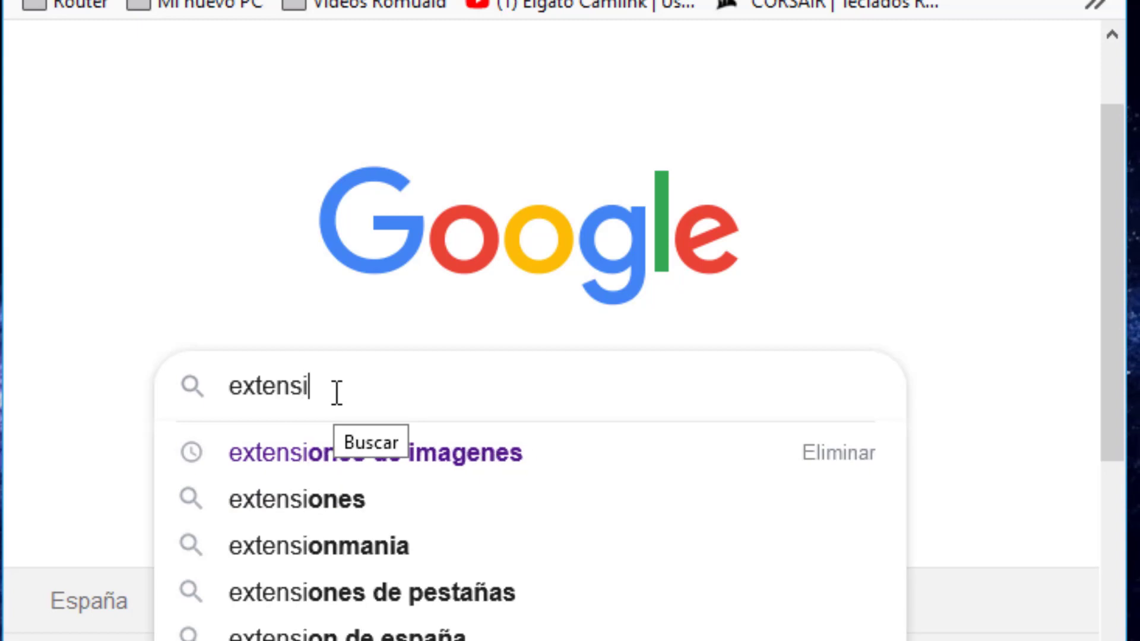
type("on docx")
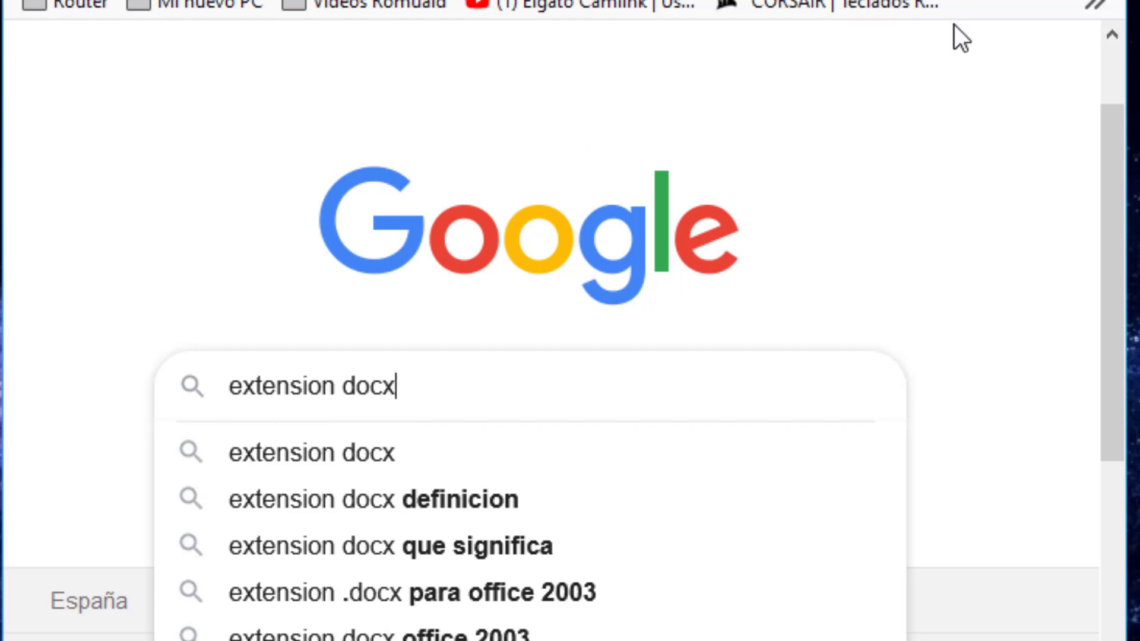
key("Return")
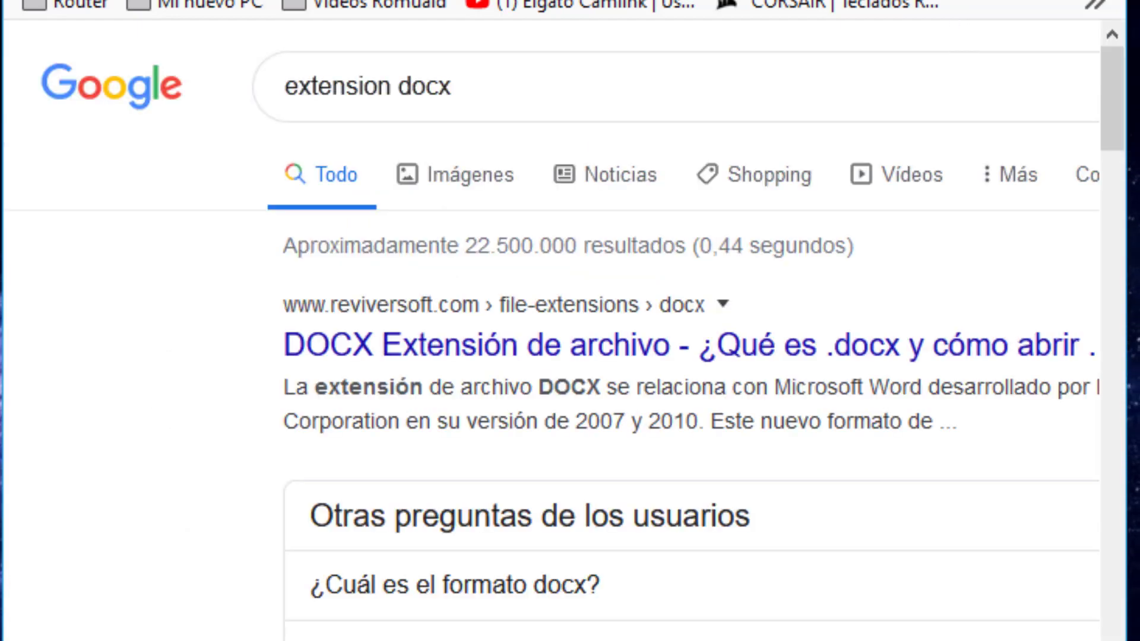
Step: Expand the related question "¿Cuál es el formato docx?" in the search results and read which program the DOCX extension belongs to
scroll(586, 311, "down", 2)
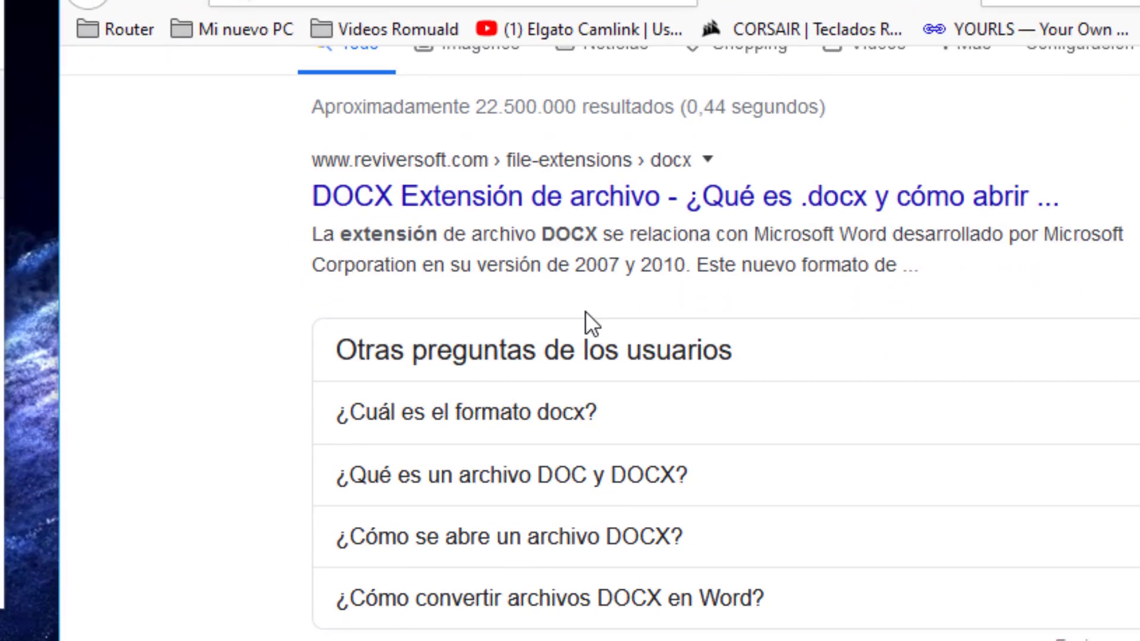
scroll(585, 311, "down", 2)
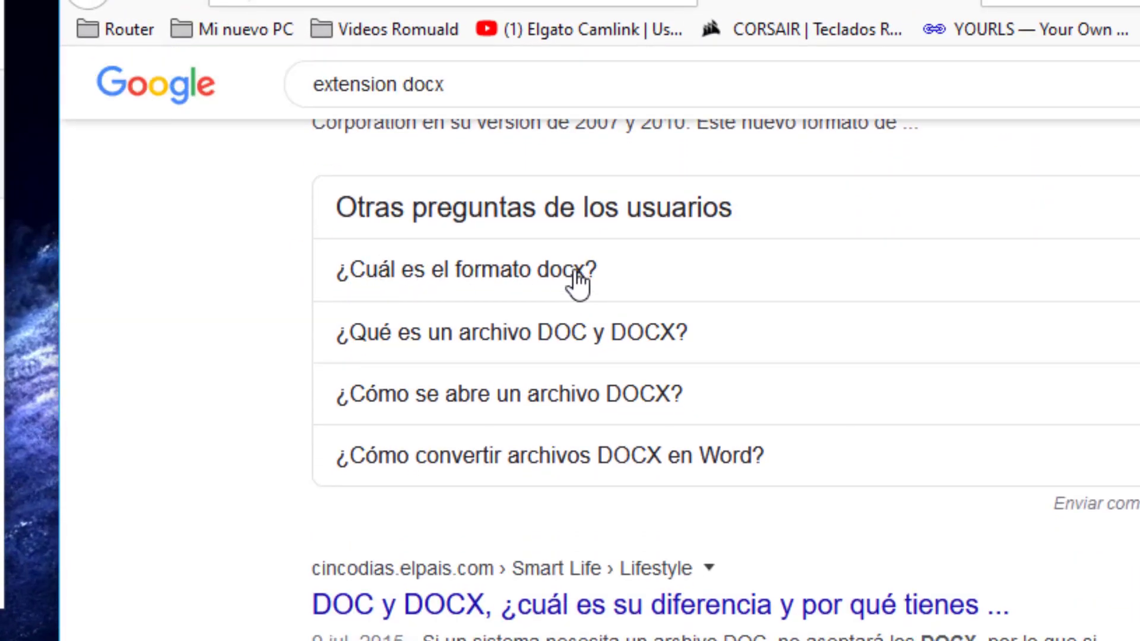
left_click(964, 282)
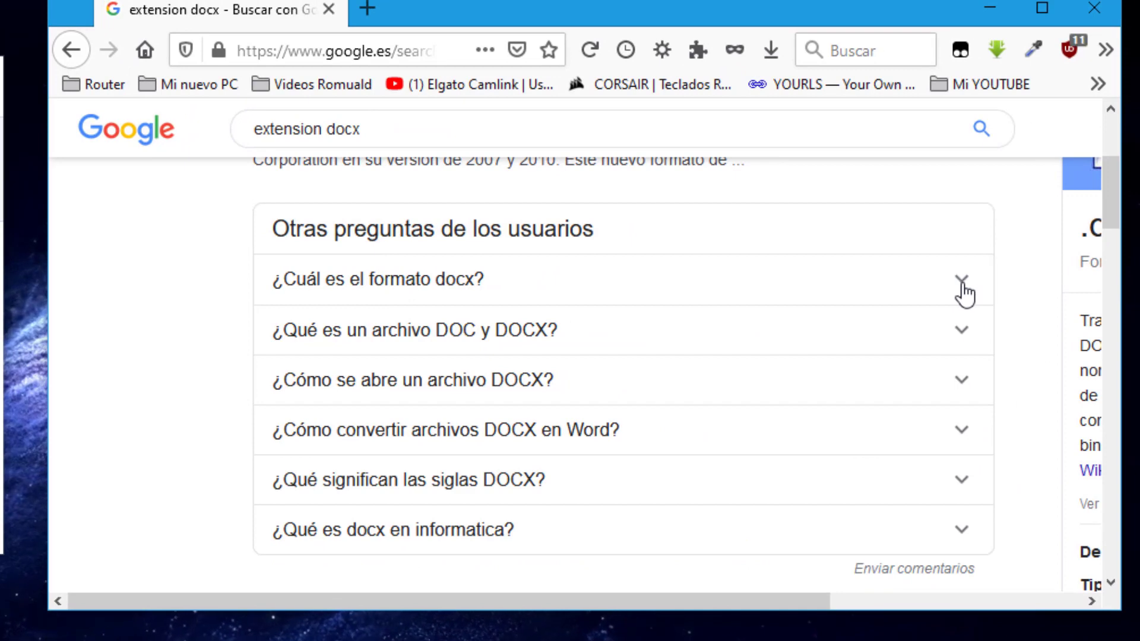
left_click(964, 292)
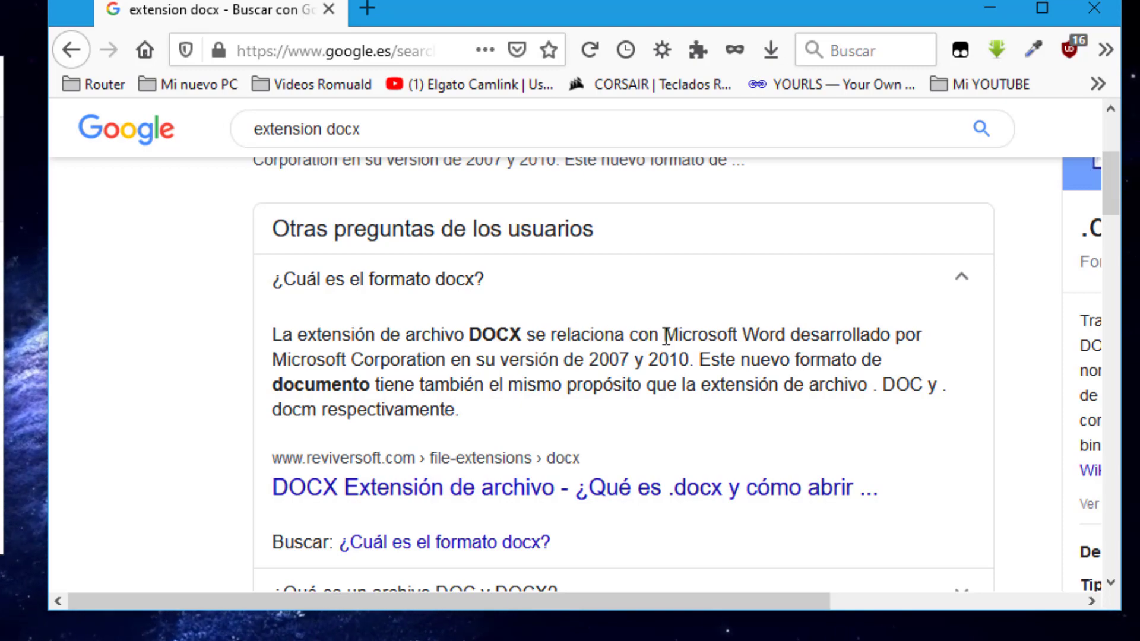
left_click_drag(666, 335, 788, 336)
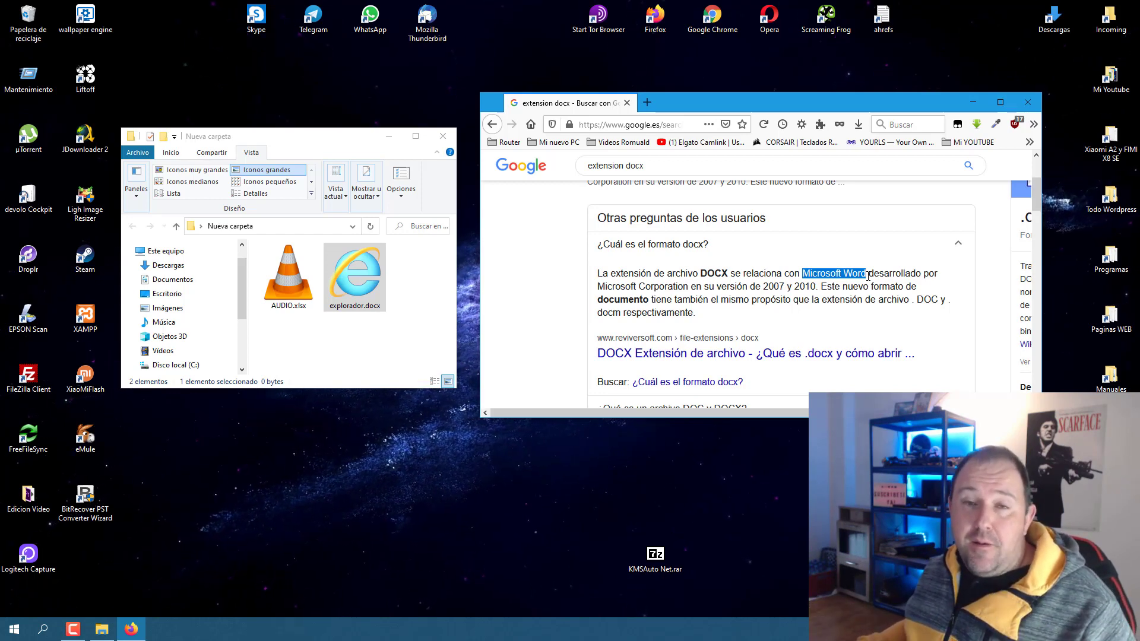
left_click(730, 274)
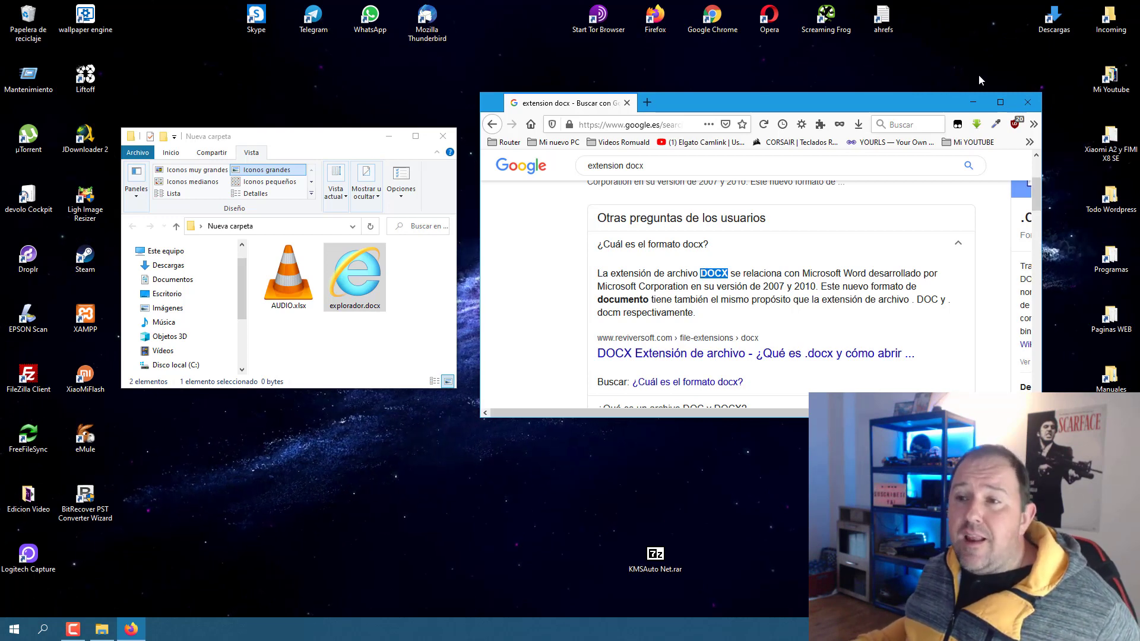
Step: Minimize the Firefox window and widen the Nueva carpeta window on the desktop
left_click(972, 104)
left_click_drag(456, 297, 632, 297)
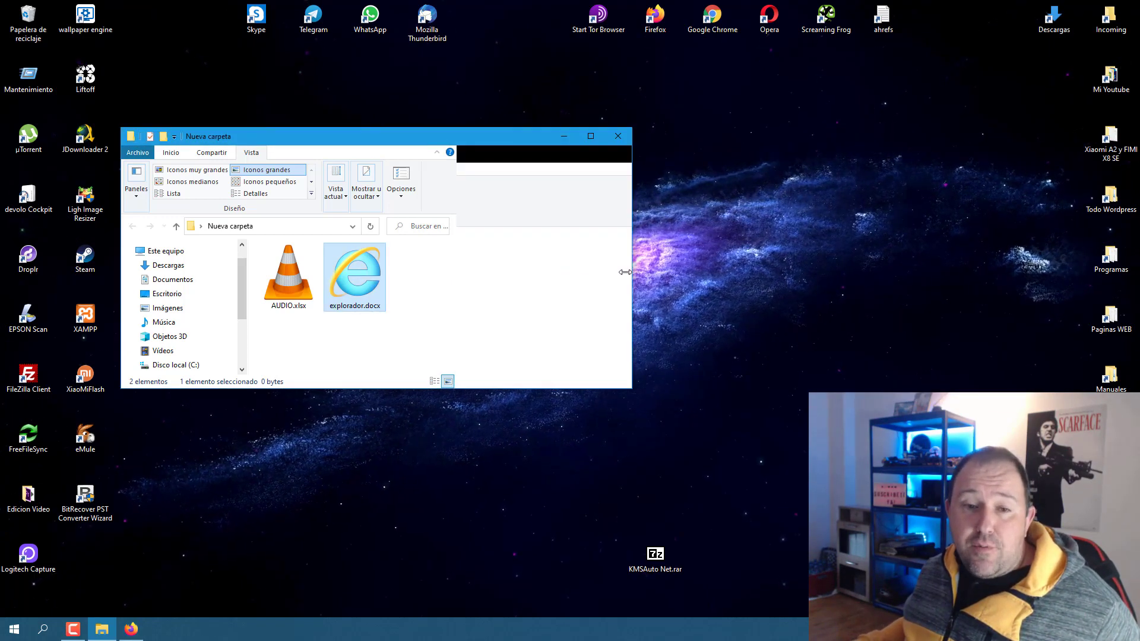
mouse_move(368, 280)
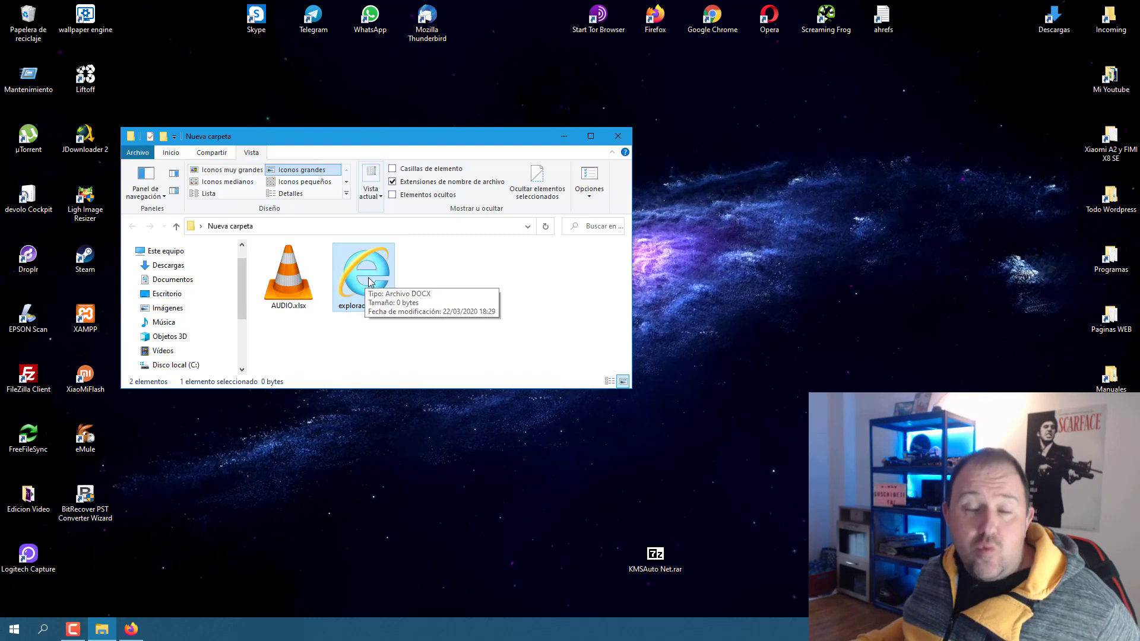
Step: Open explorador.docx with Word 2016 and set that program to always be used for .docx files
right_click(373, 271)
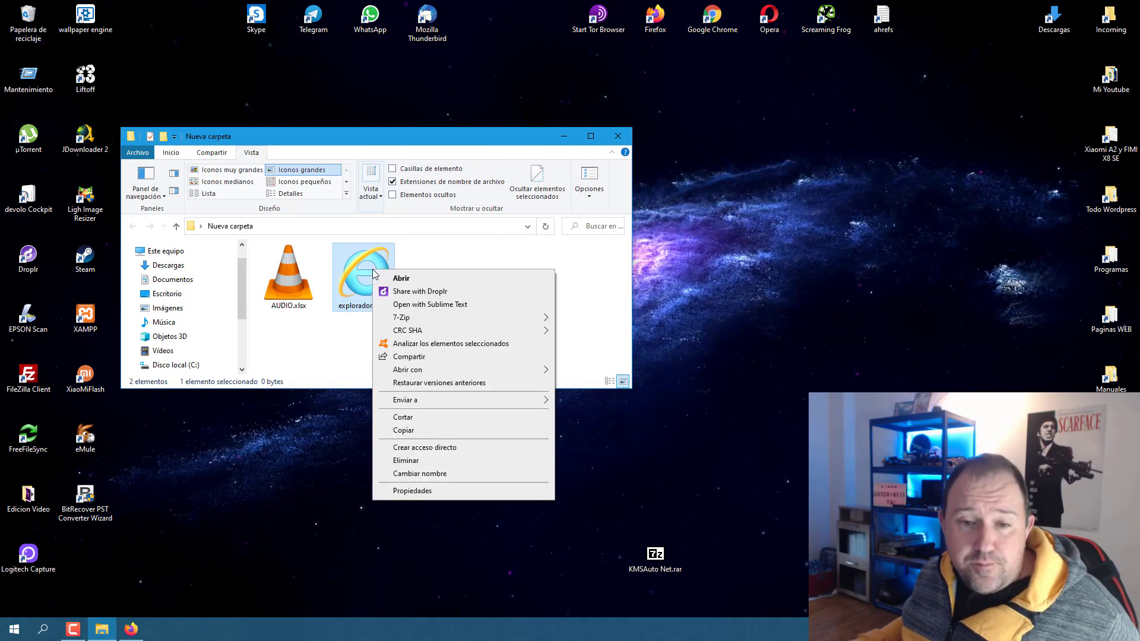
mouse_move(484, 369)
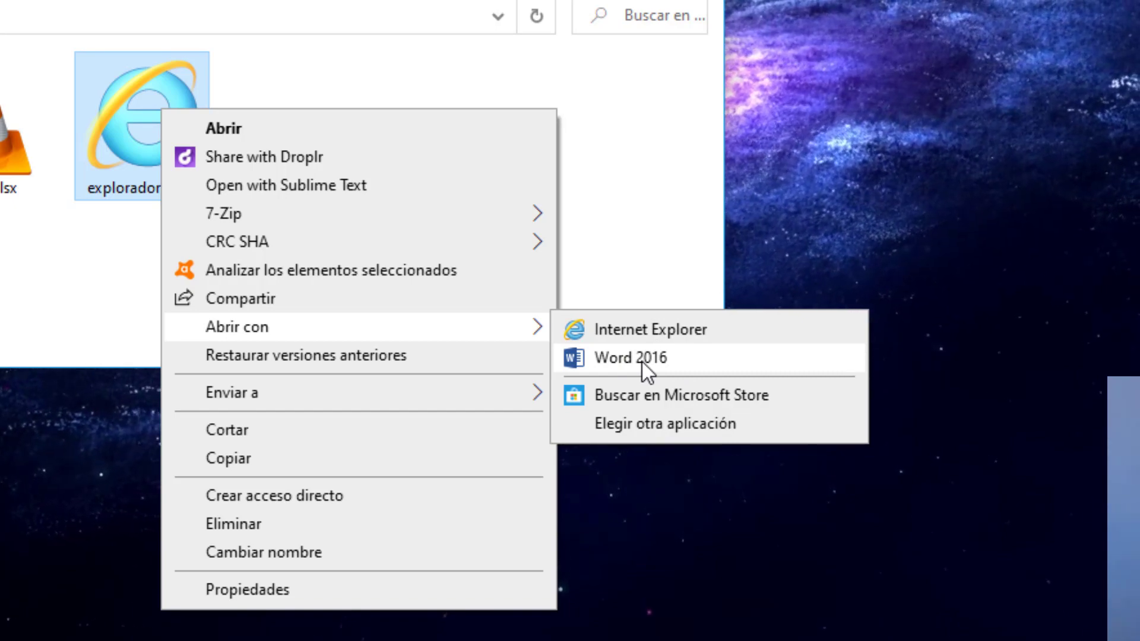
left_click(656, 432)
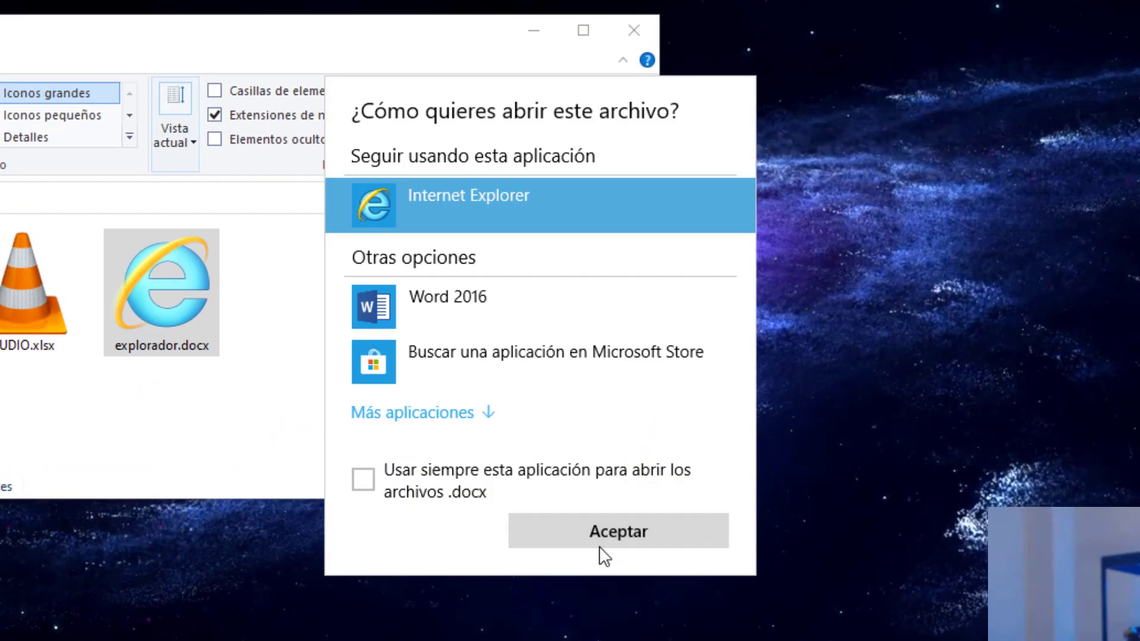
left_click(434, 306)
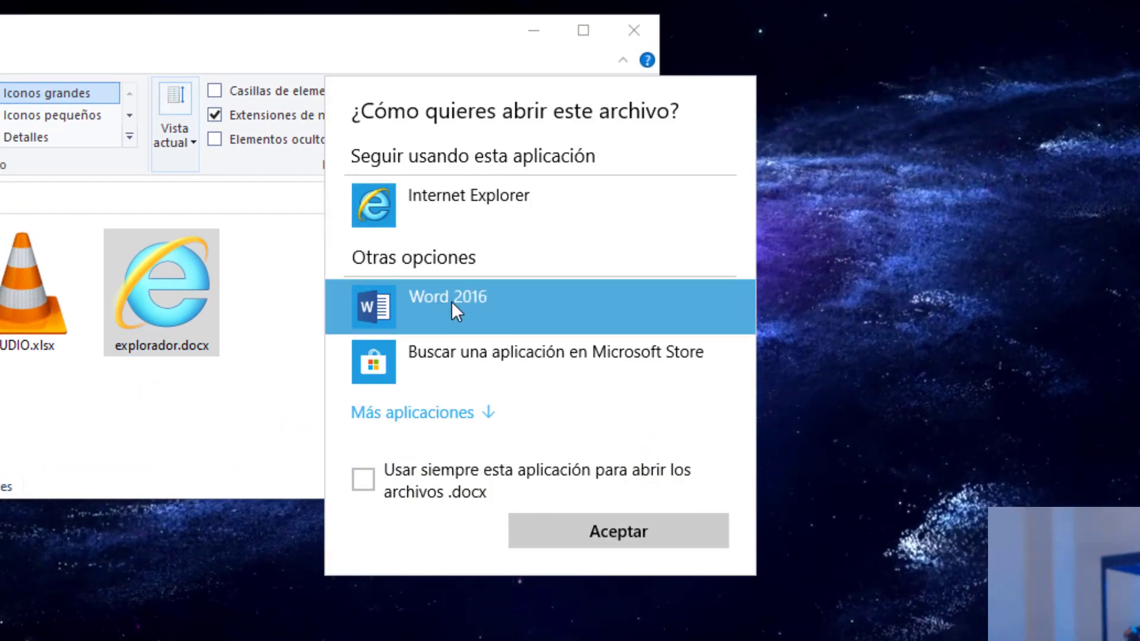
left_click(363, 479)
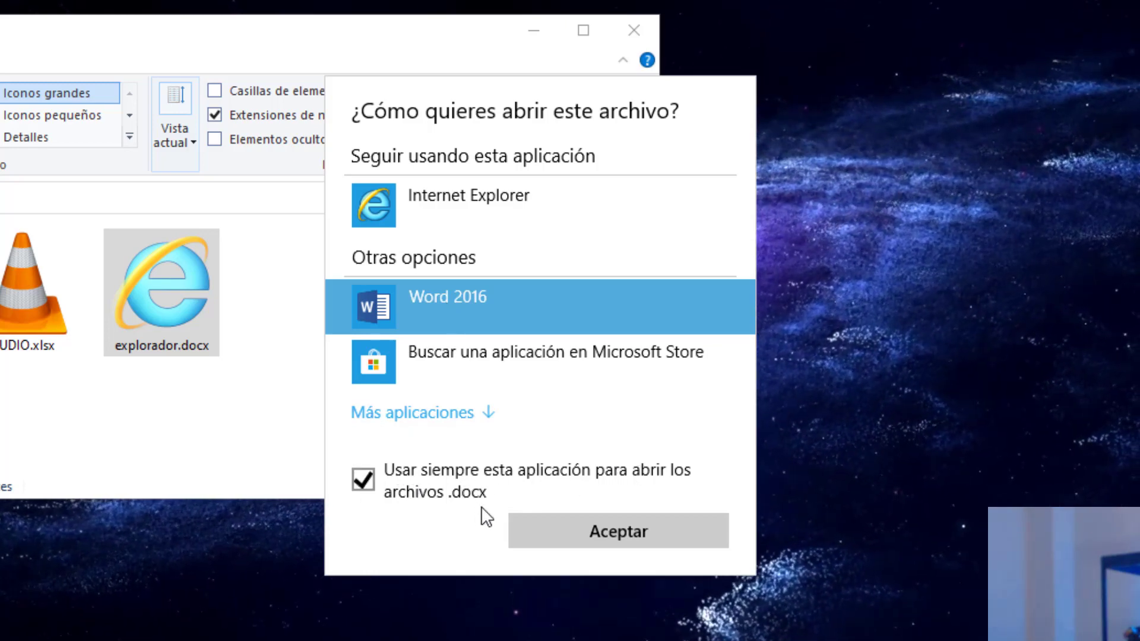
left_click(618, 541)
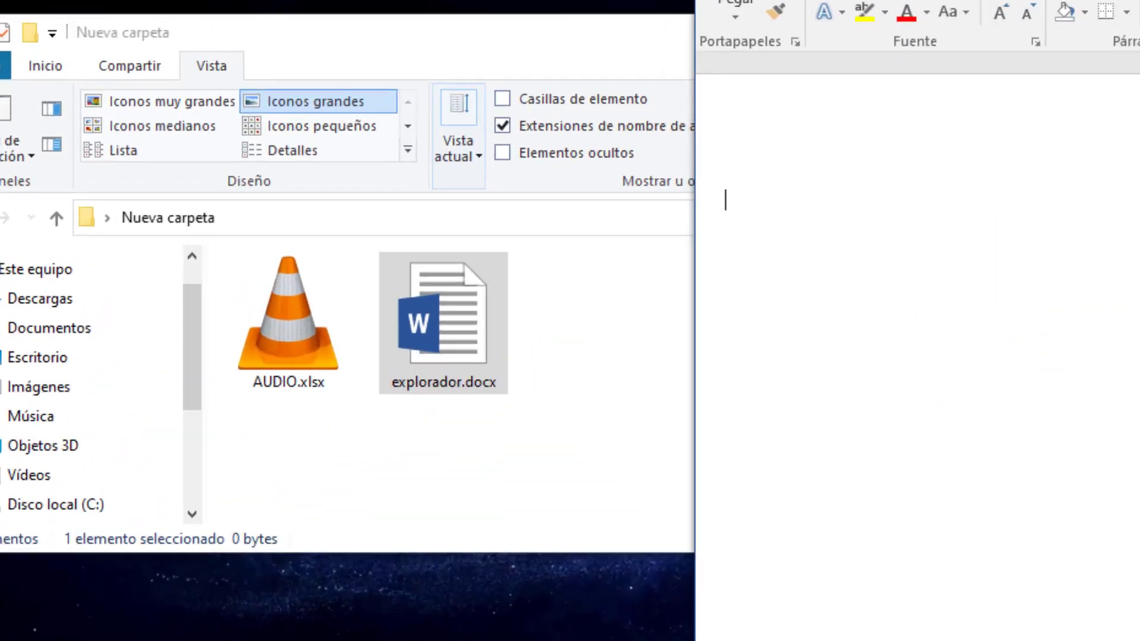
Step: Close Word and delete explorador.docx from the Nueva carpeta folder
left_click(624, 291)
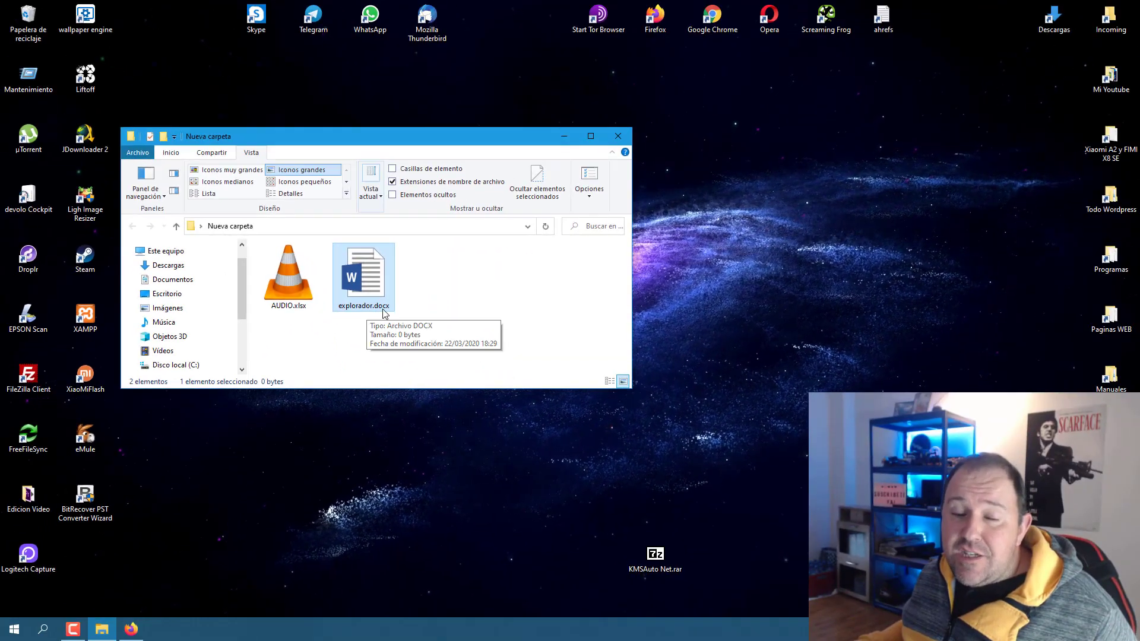
right_click(374, 288)
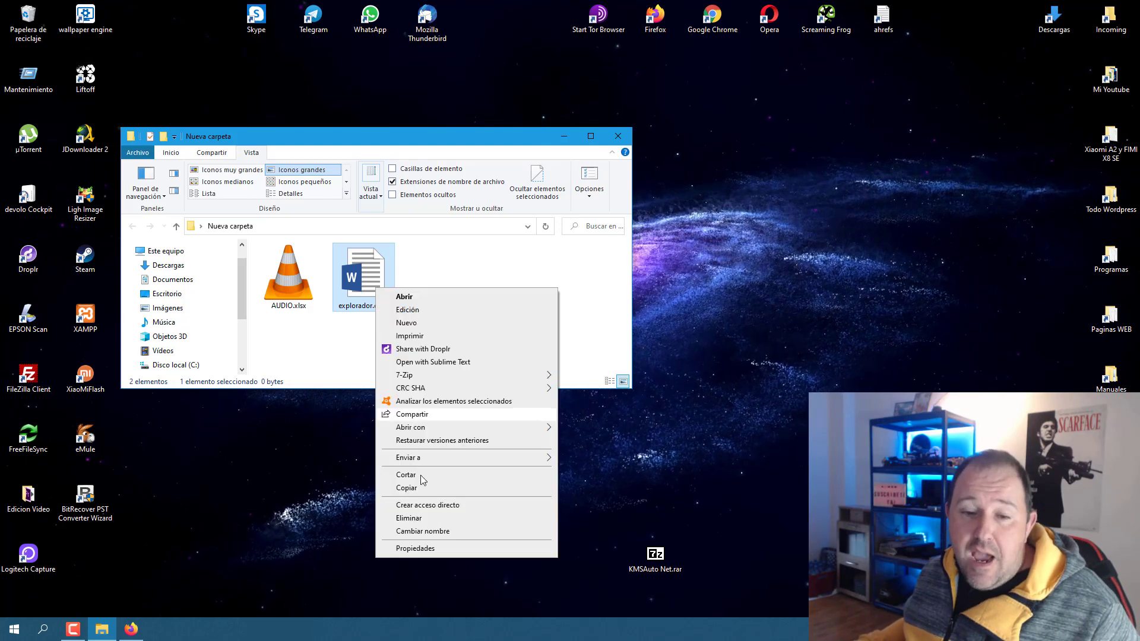
left_click(420, 520)
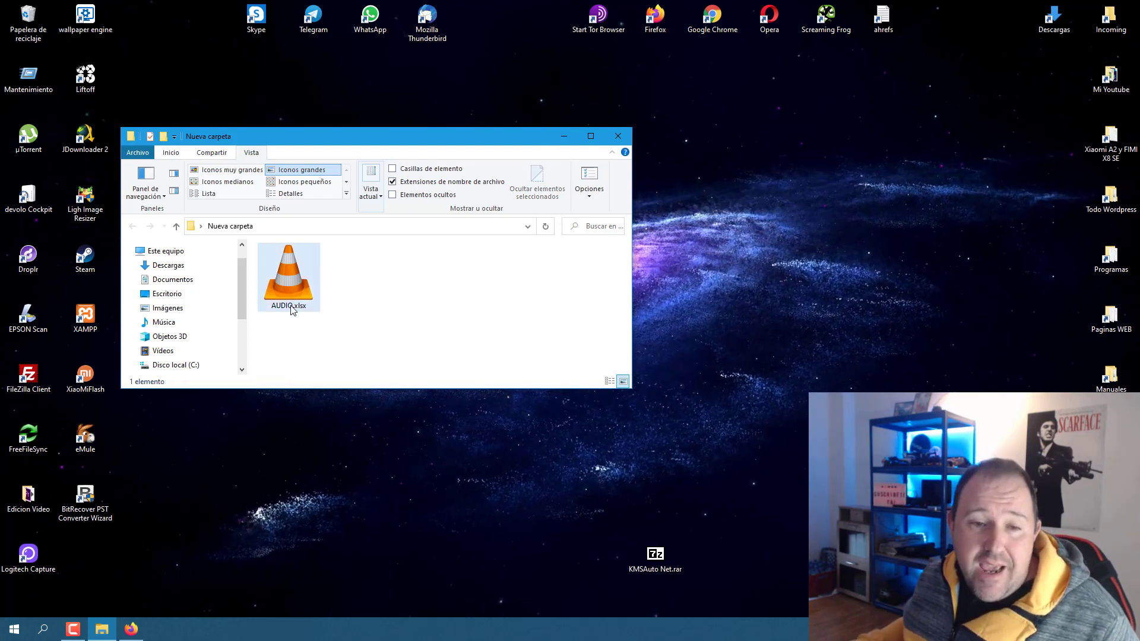
Step: Open AUDIO.xlsx with Excel 2016 and set that program to always be used for .xlsx files
mouse_move(306, 312)
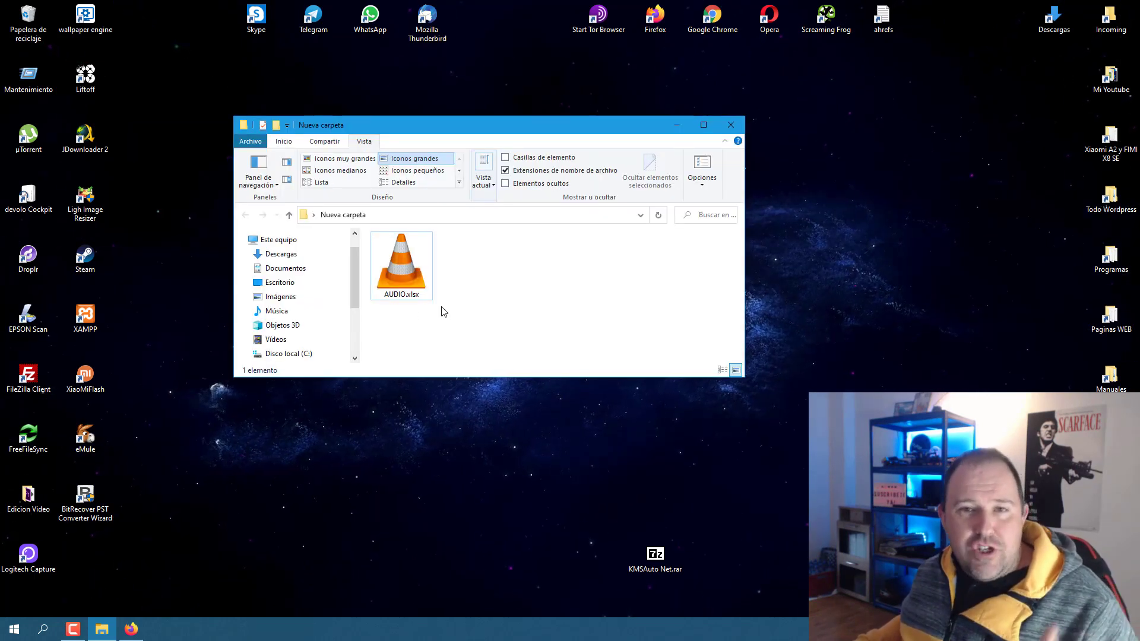
left_click(387, 278)
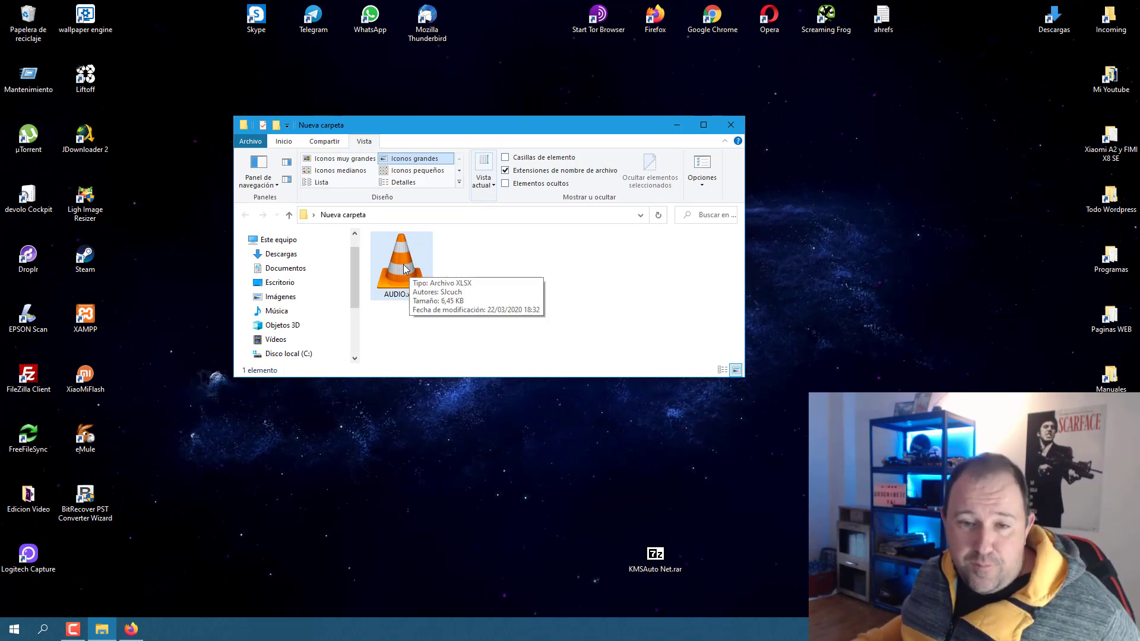
right_click(407, 258)
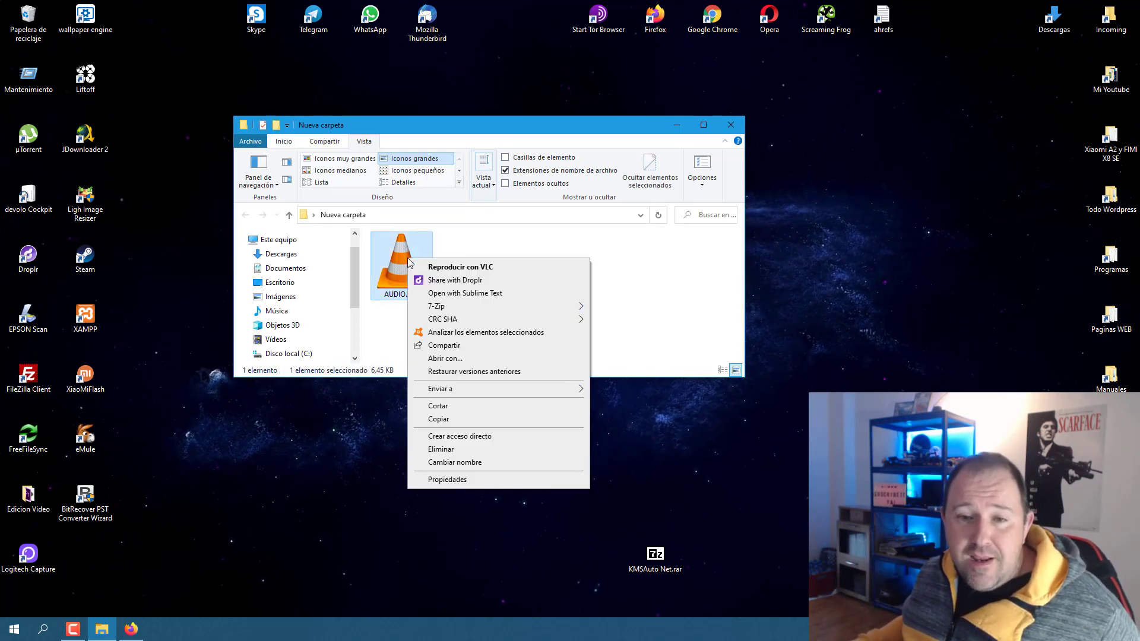
left_click(479, 359)
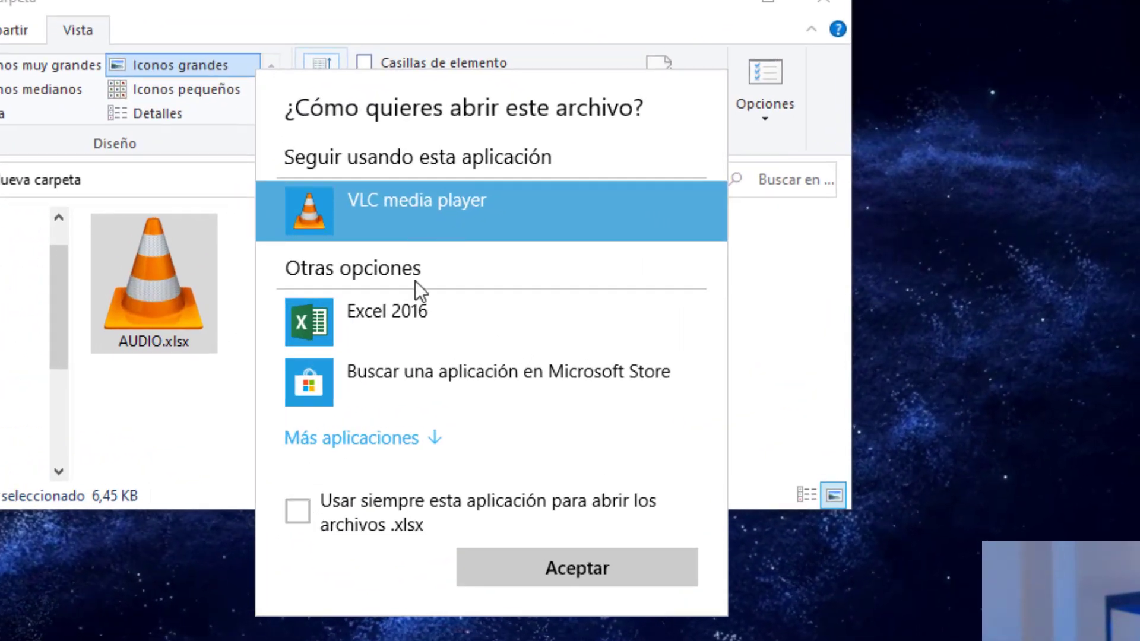
left_click(368, 330)
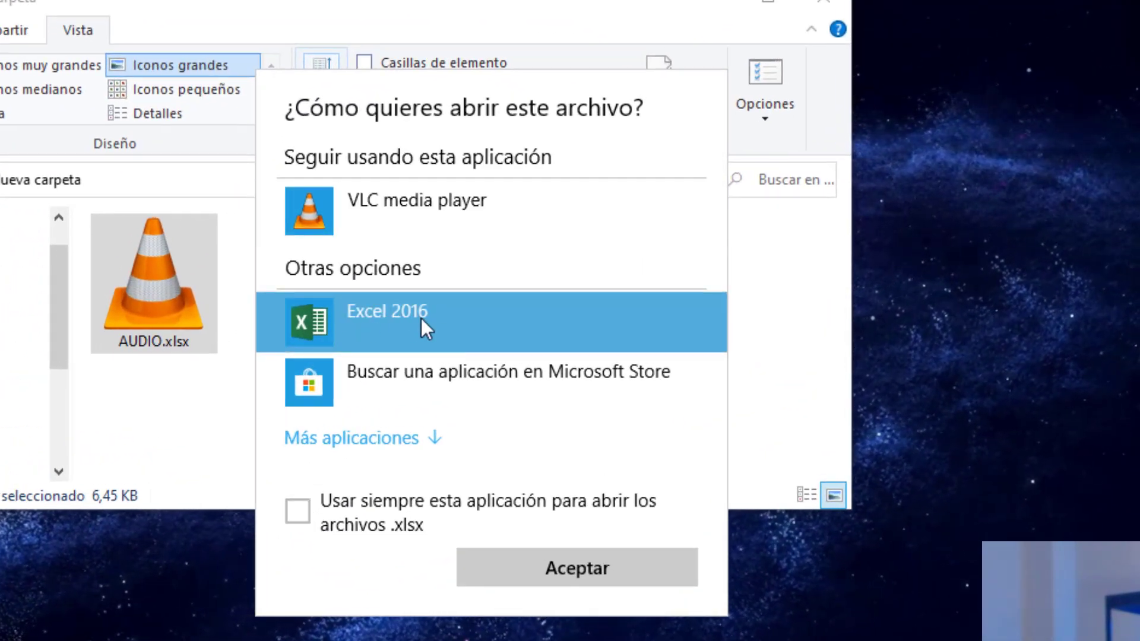
left_click(299, 511)
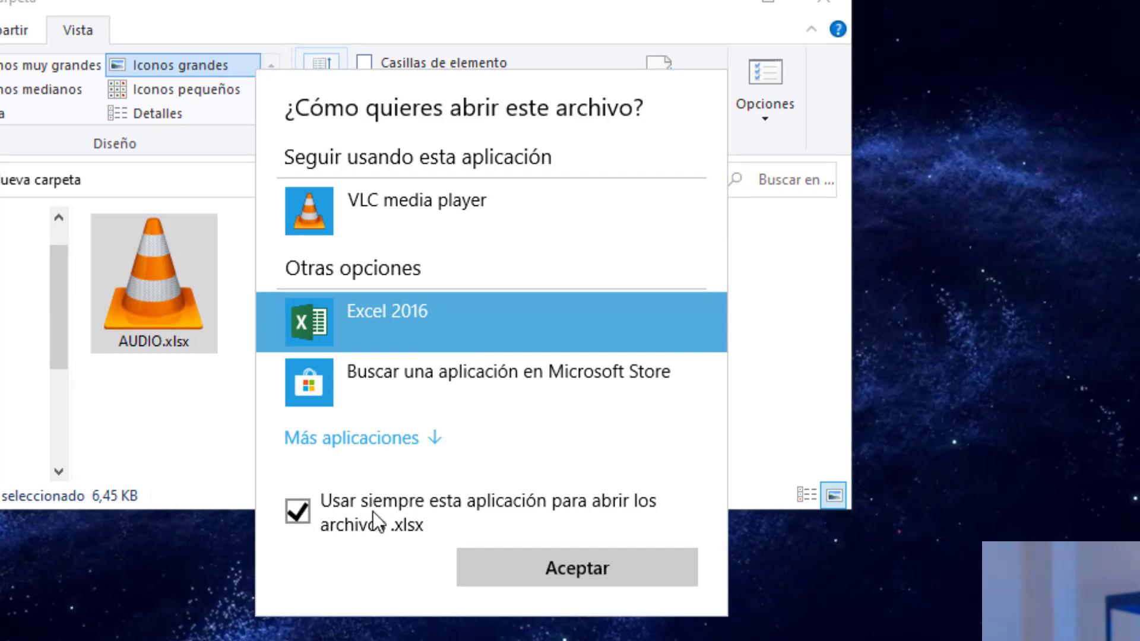
left_click(558, 564)
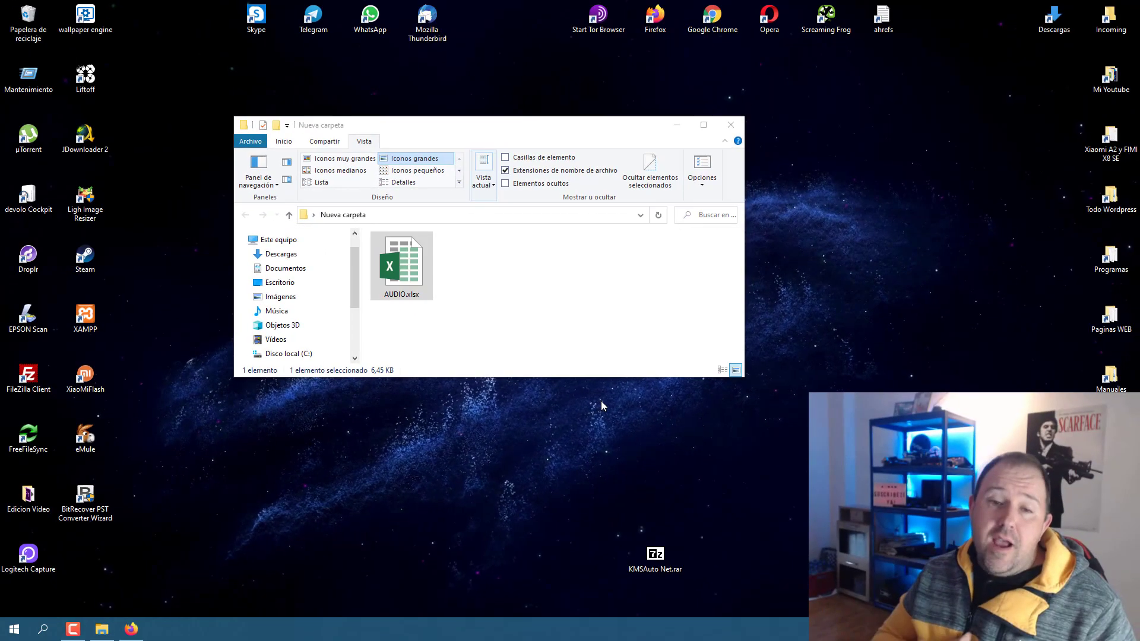
Step: Dismiss the Office activation wizard, and close both Excel and the Nueva carpeta window
key("Return")
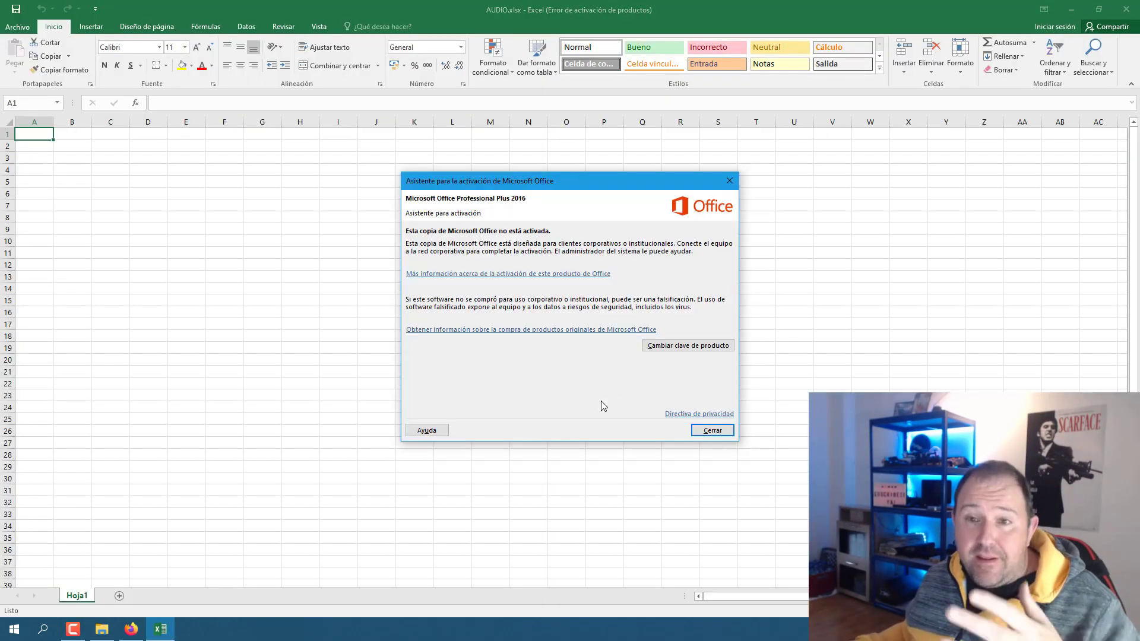
left_click(713, 430)
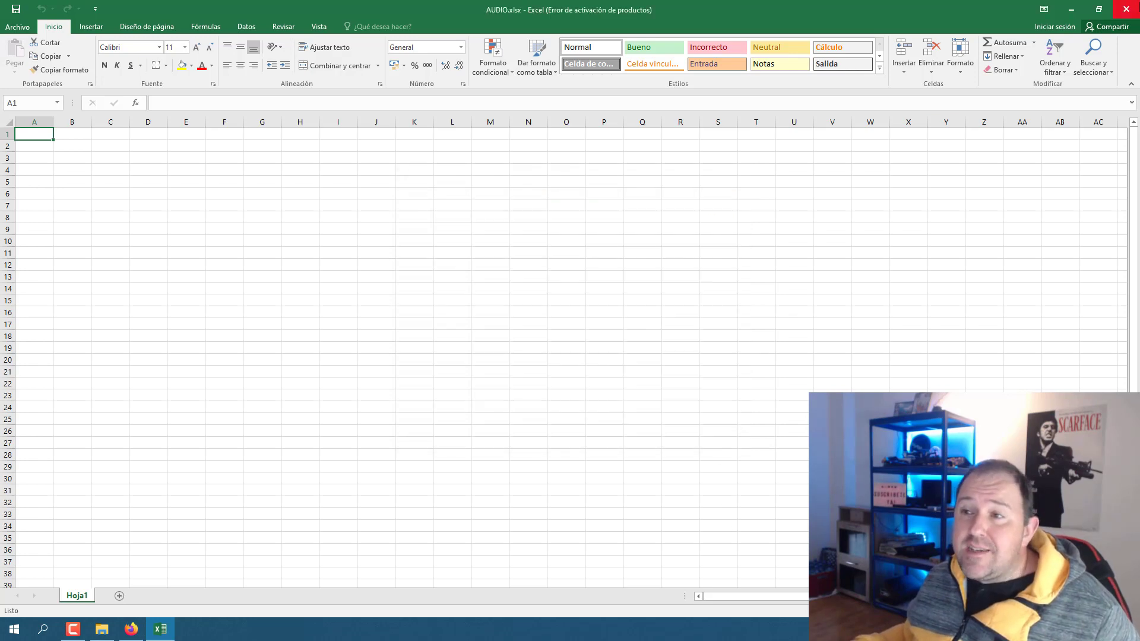
left_click(1127, 10)
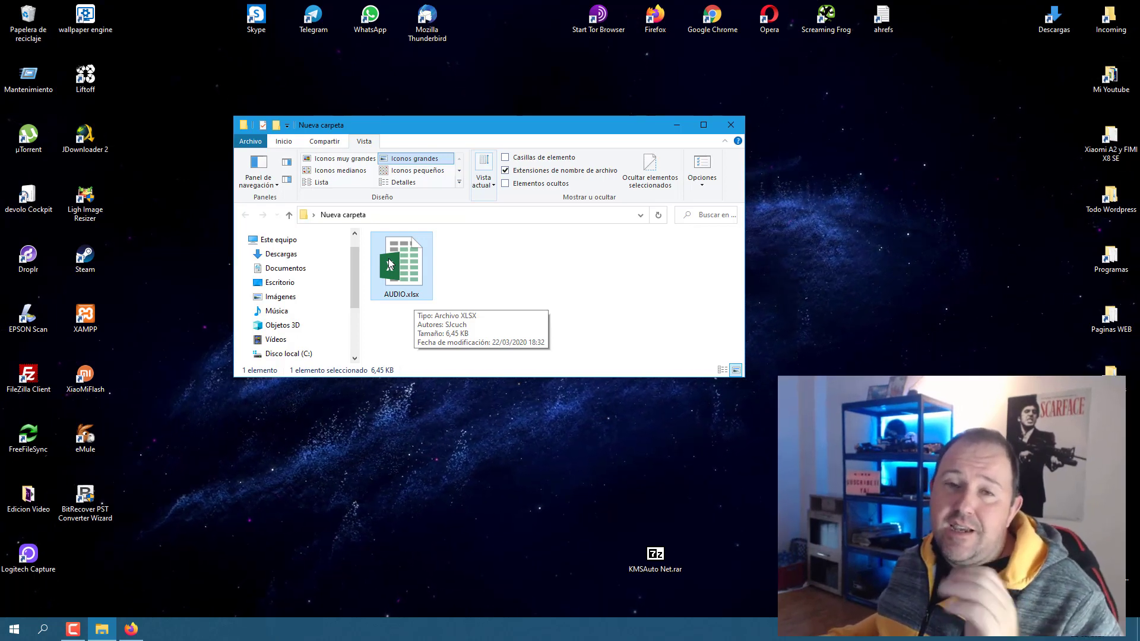
key("alt+F4")
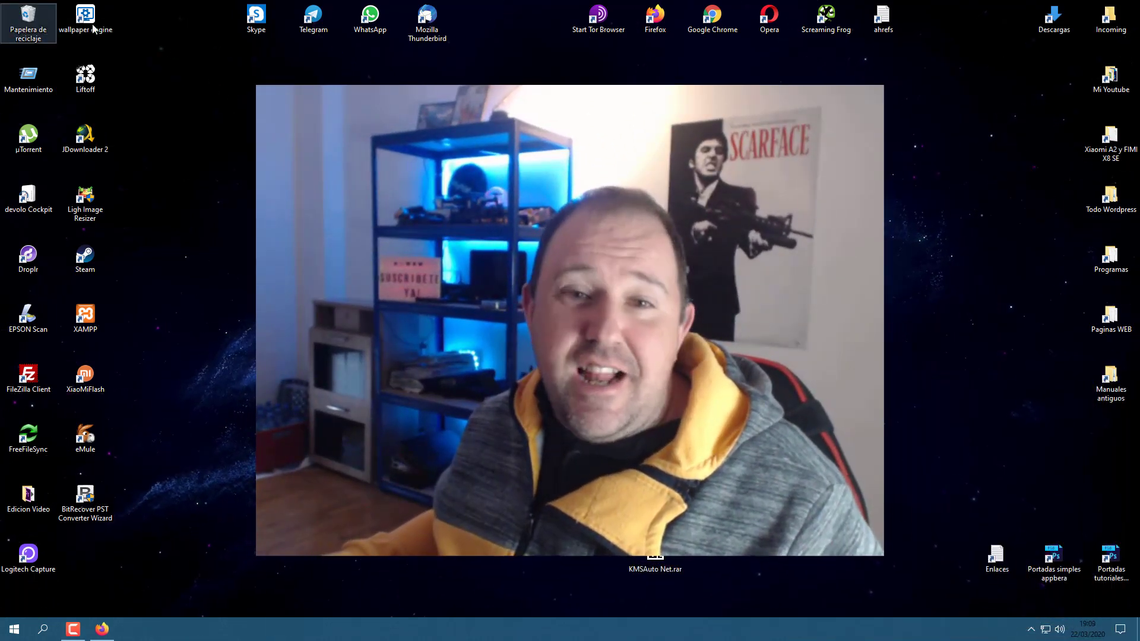